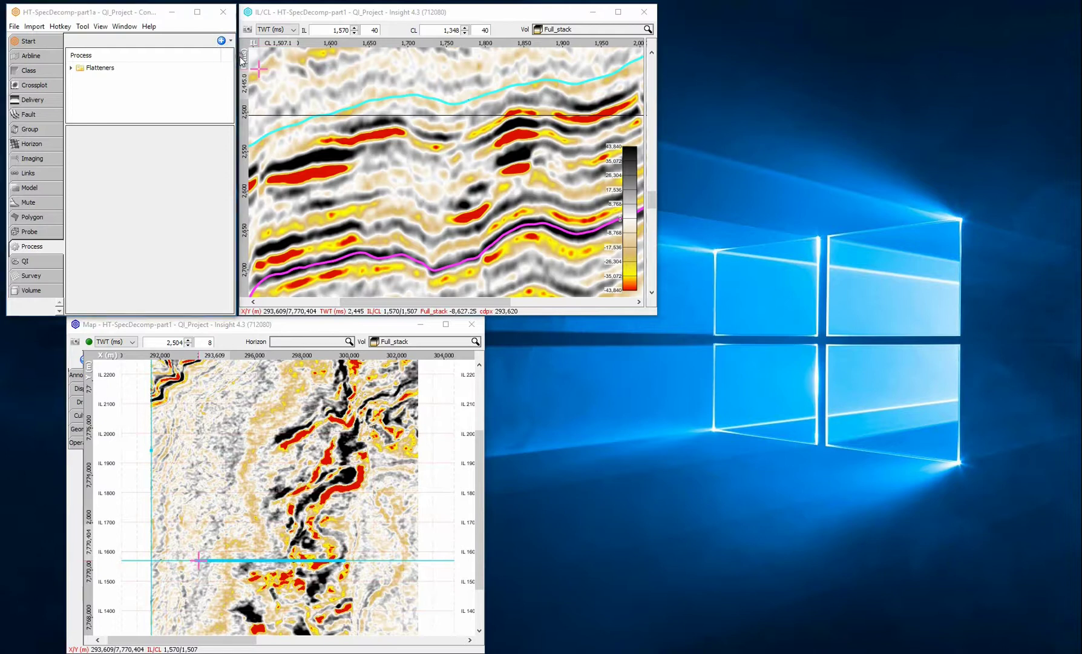
Create a new Spectral Decomposition process
click(221, 40)
text(spec)
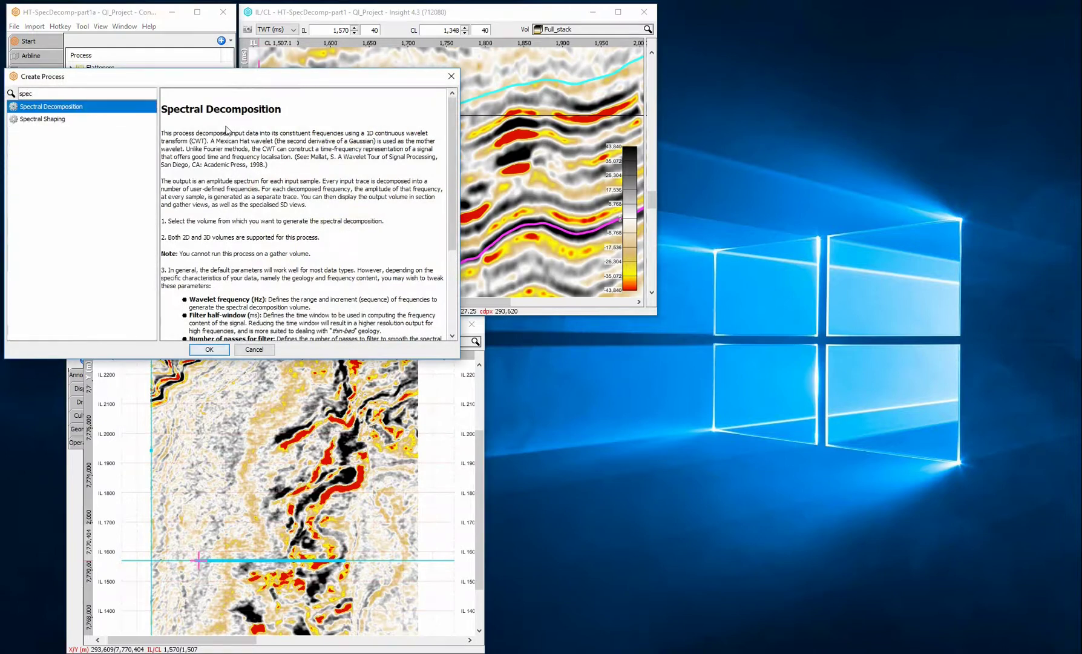
click(191, 350)
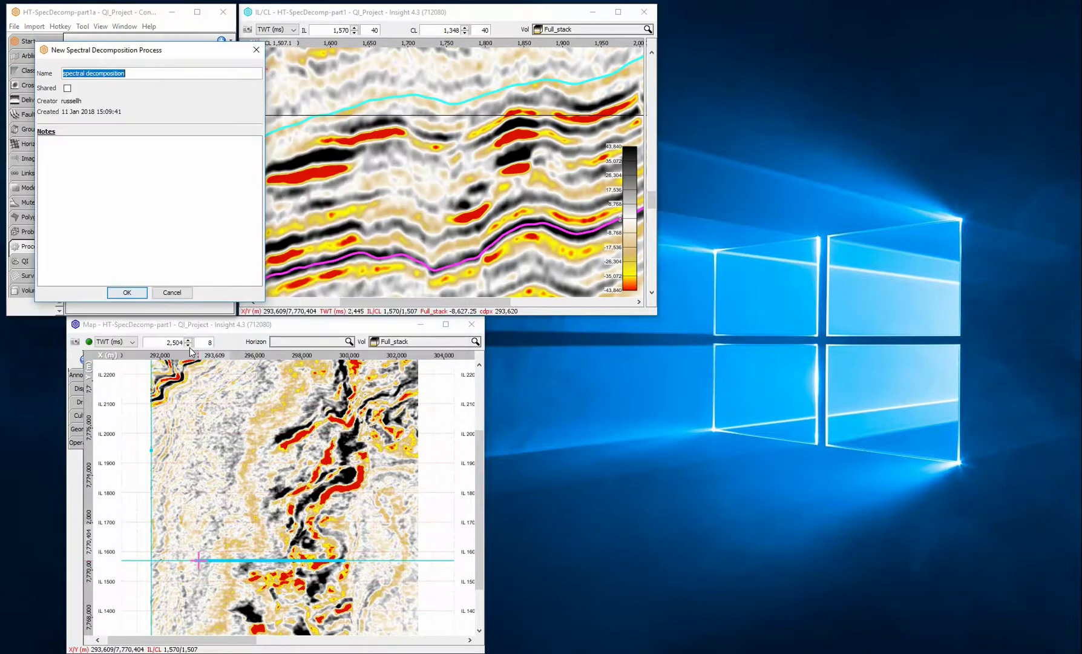
click(127, 293)
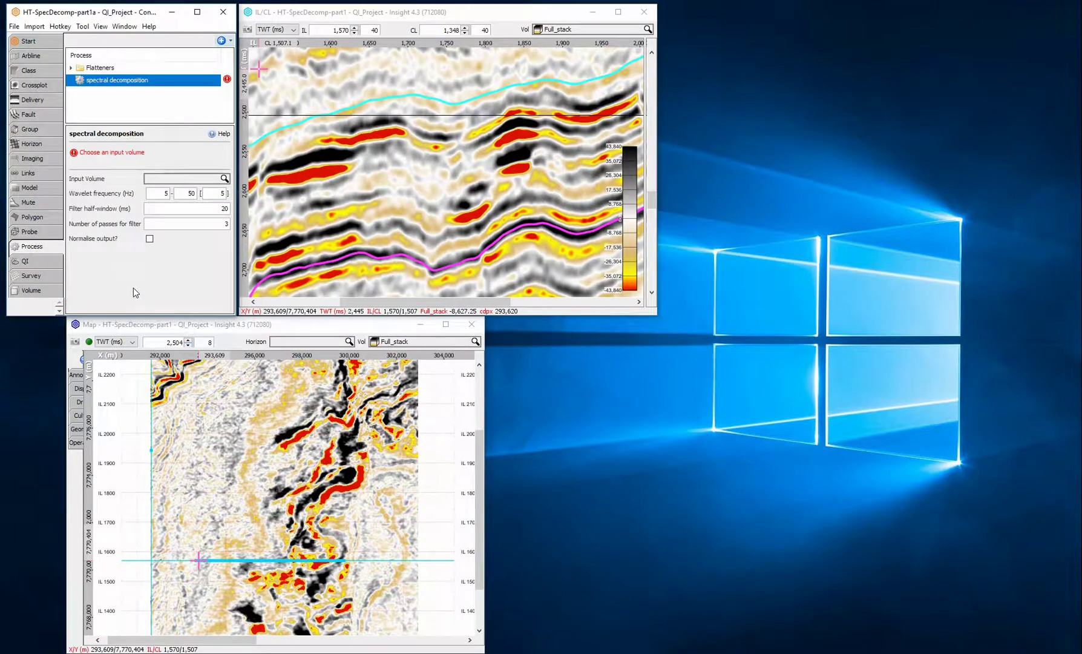
Use Full_stack as input with 2–42 Hz wavelets, 1 Hz step and 15 ms half-window
click(169, 179)
click(169, 202)
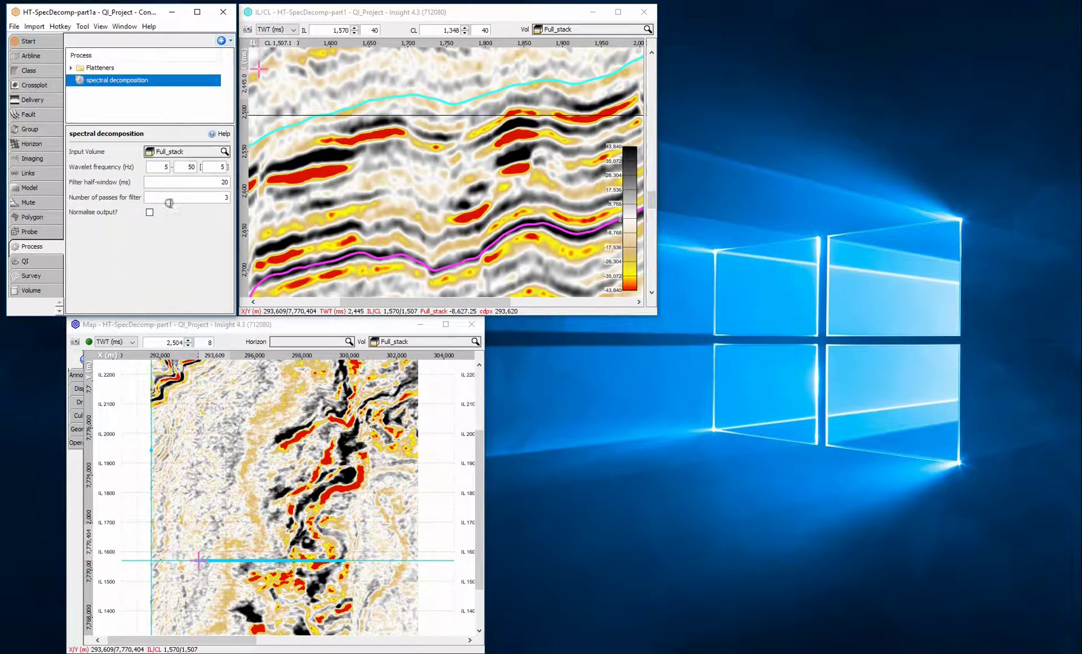
double_click(161, 167)
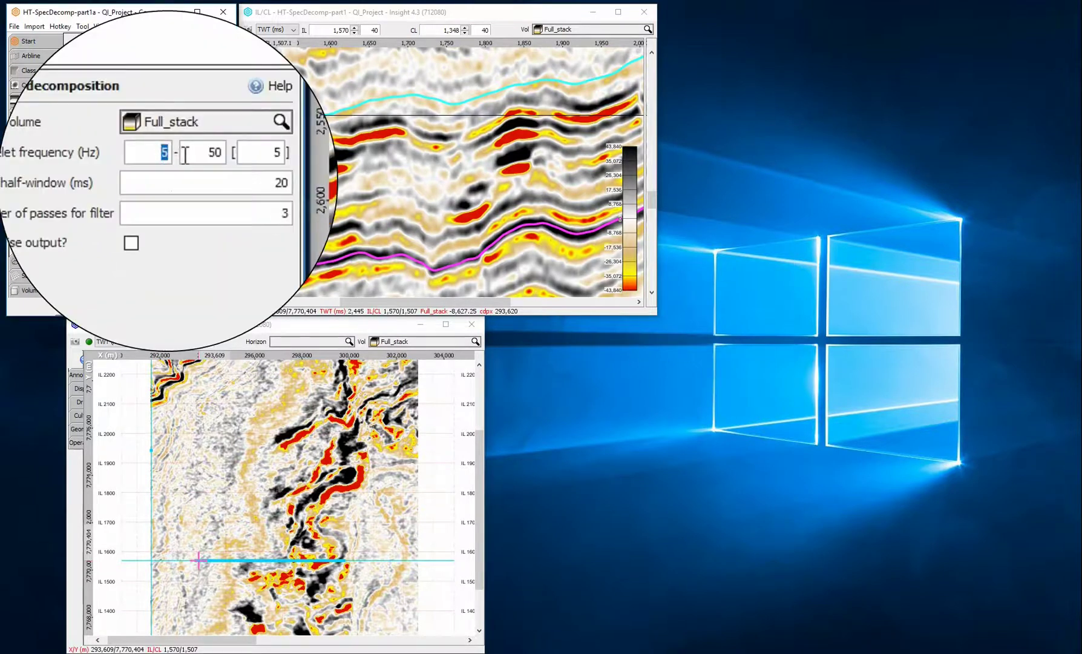
text(2)
scroll(200, 151, up, 2)
double_click(242, 153)
double_click(211, 179)
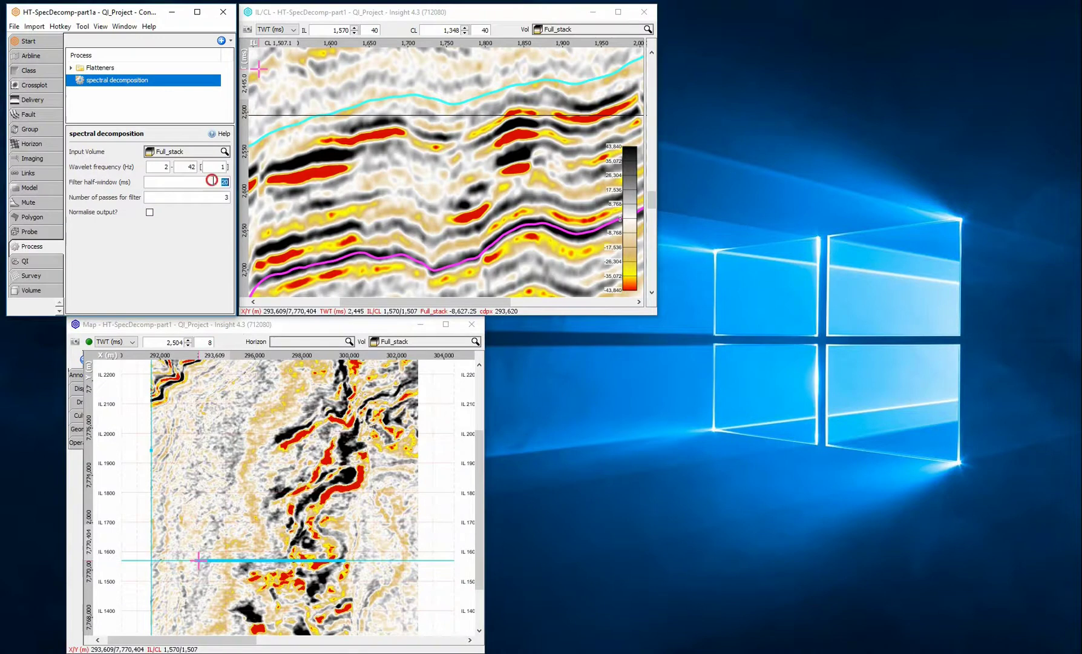
text(15)
double_click(227, 198)
Set the number of filter passes to 1
text(1)
Open a new IL/CL section view and a new 3D view of the spectral decomposition volume
click(125, 26)
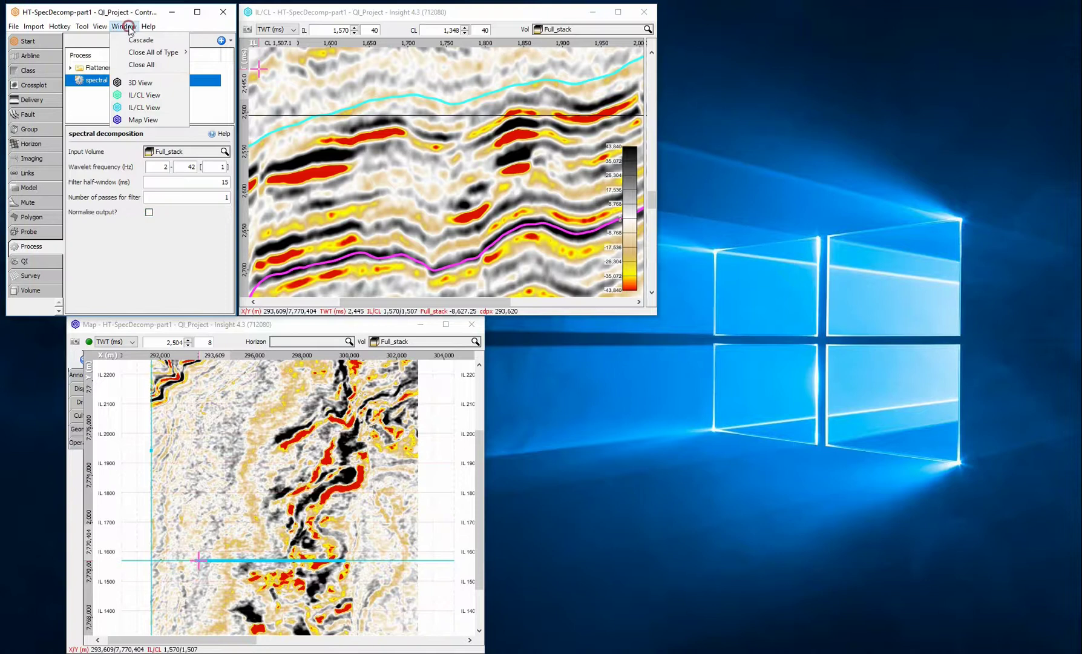
click(136, 95)
click(127, 26)
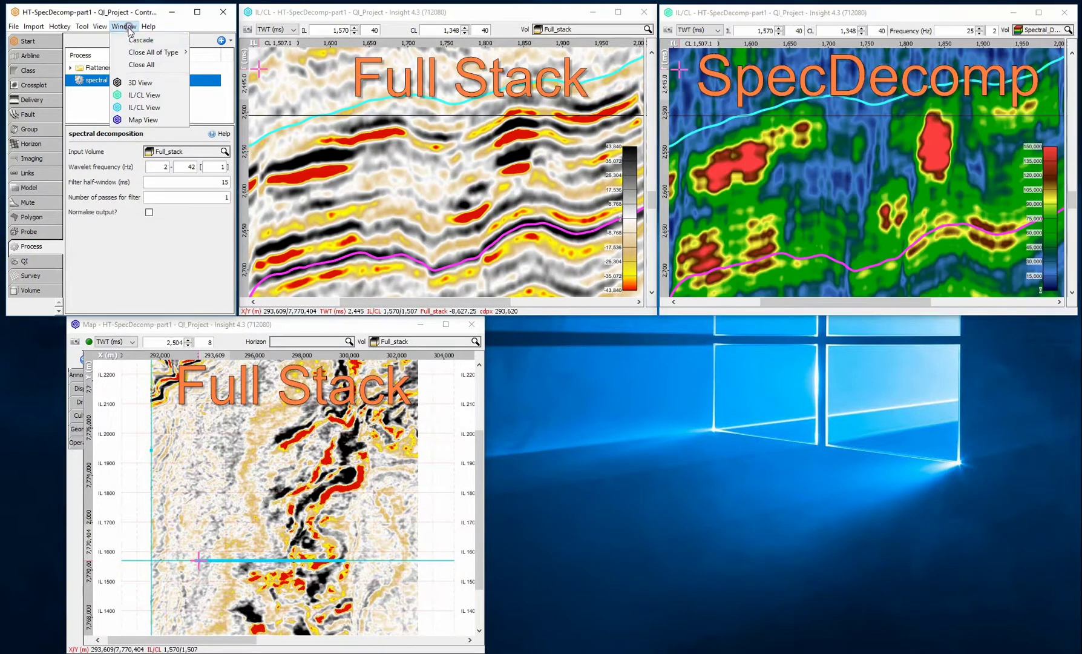
click(132, 80)
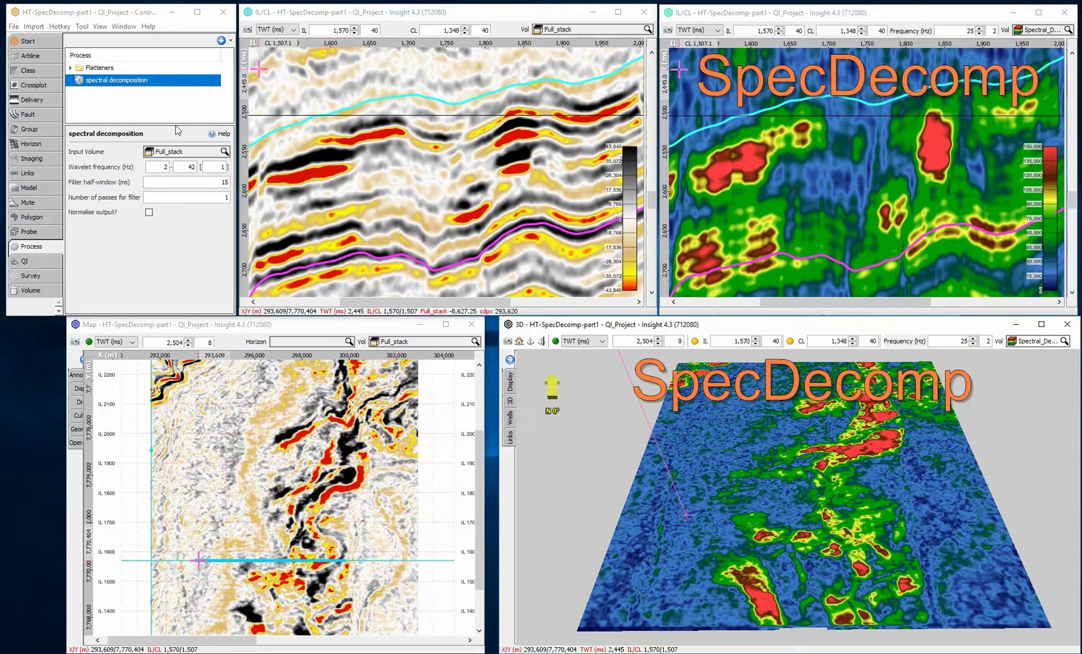
Step the map time slice deeper in 8 ms increments from 2,504 toward 2,592 ms
mouse_move(720, 466)
mouse_down()
mouse_move(735, 468)
mouse_move(726, 467)
mouse_up()
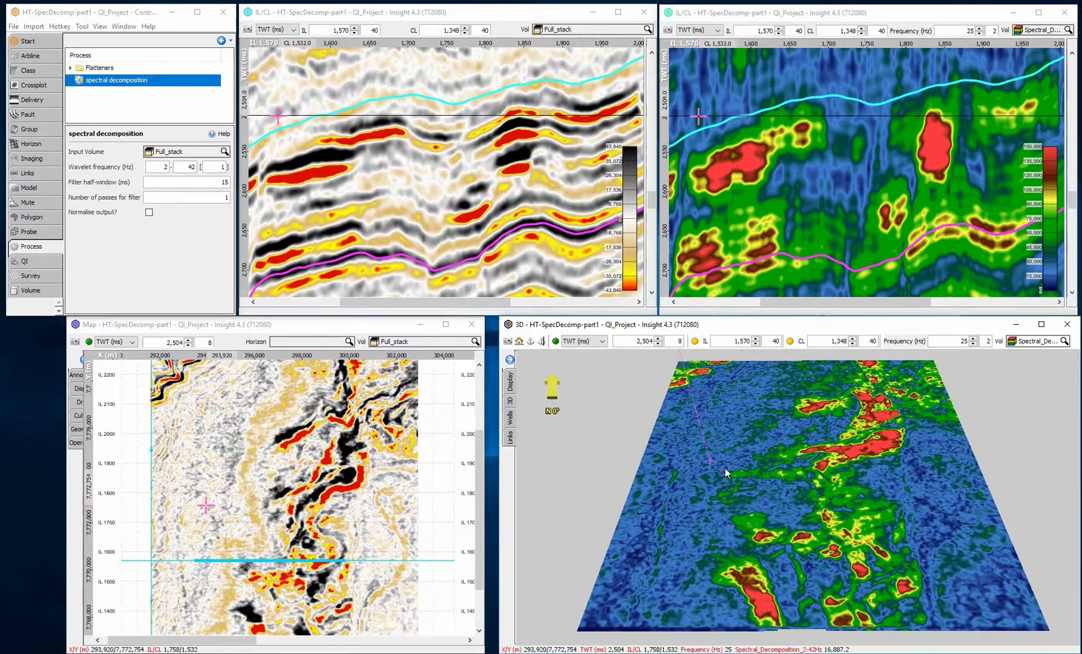
click(382, 393)
click(187, 344)
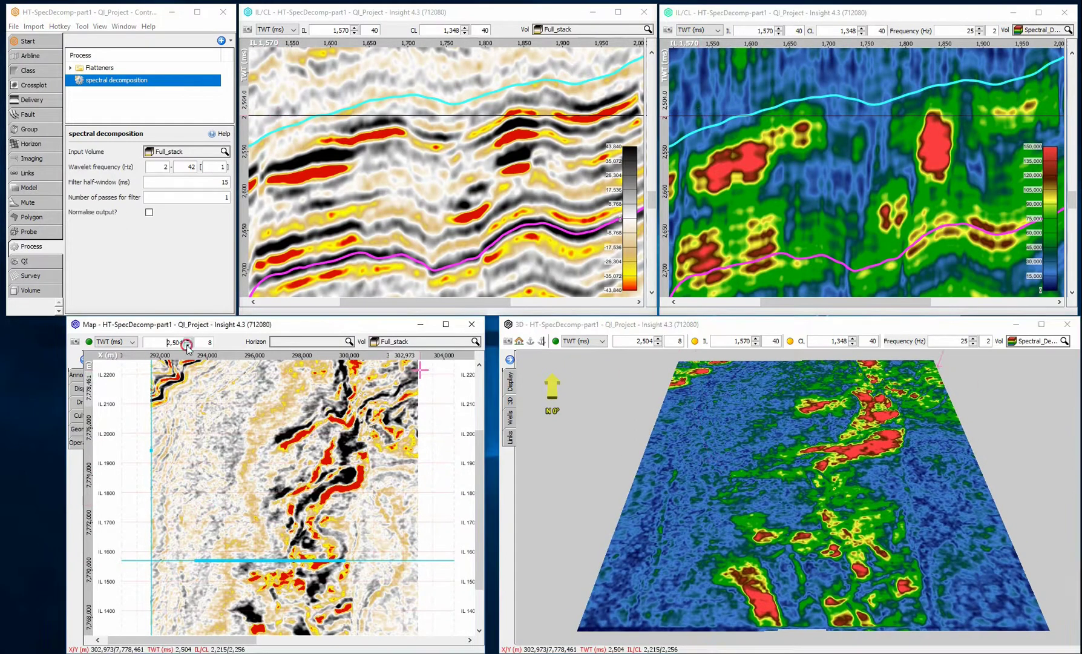
click(187, 345)
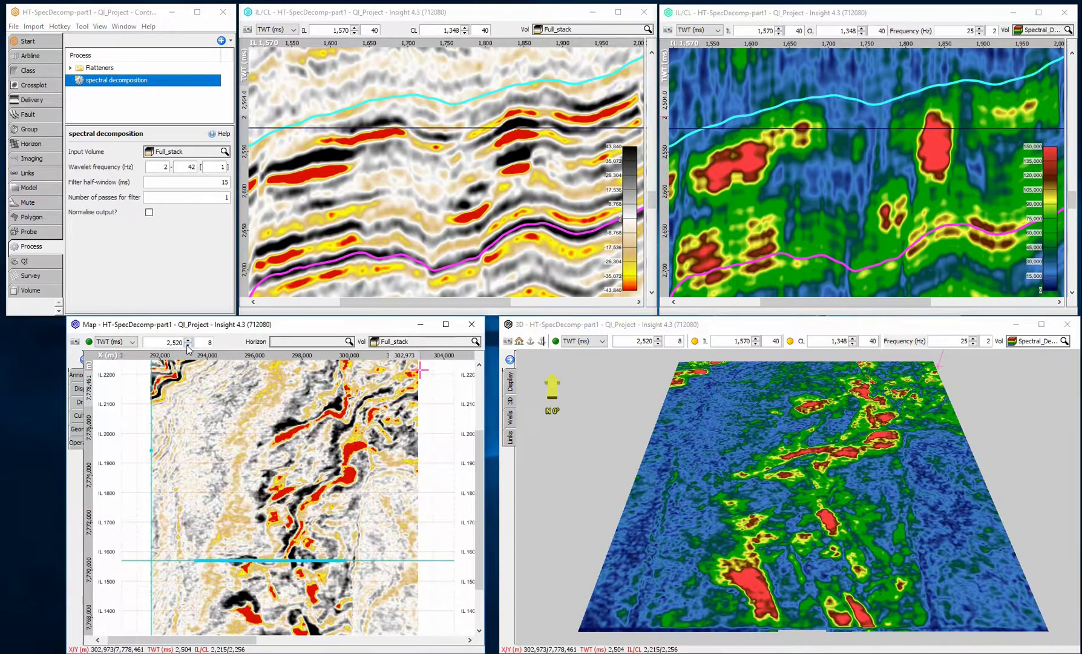
click(187, 344)
click(187, 344)
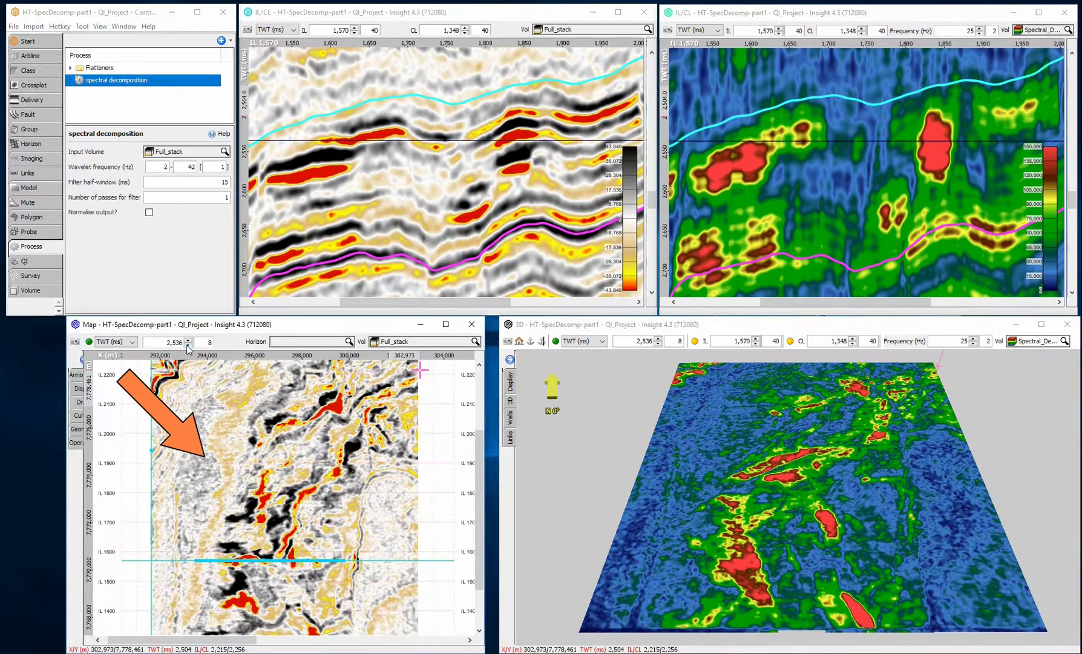
click(188, 343)
click(188, 343)
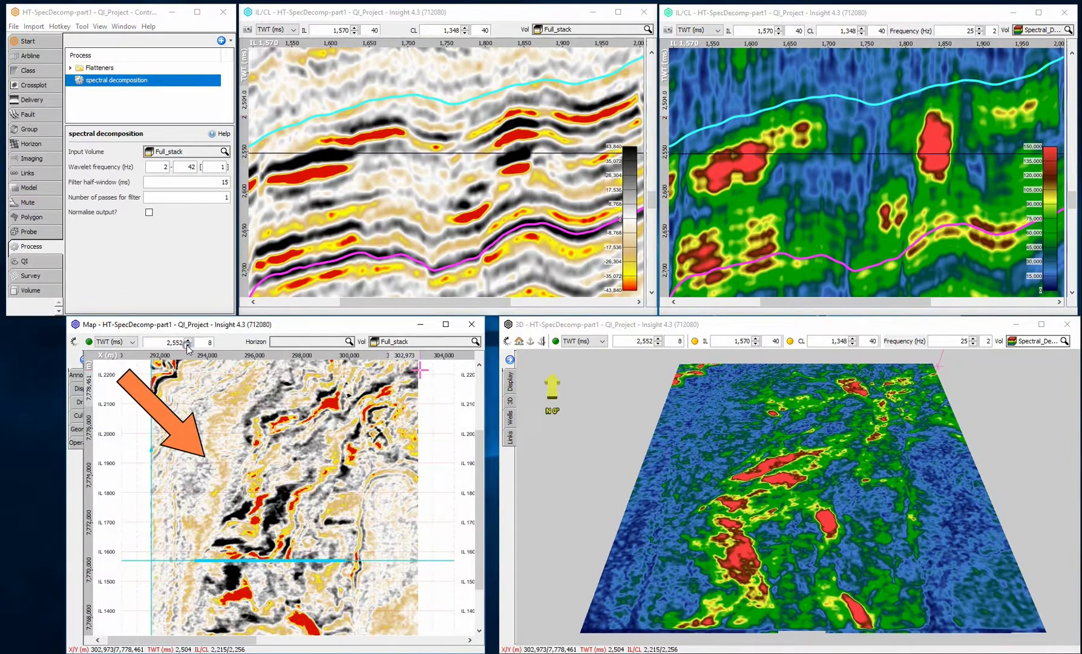
click(188, 344)
click(187, 344)
click(187, 344)
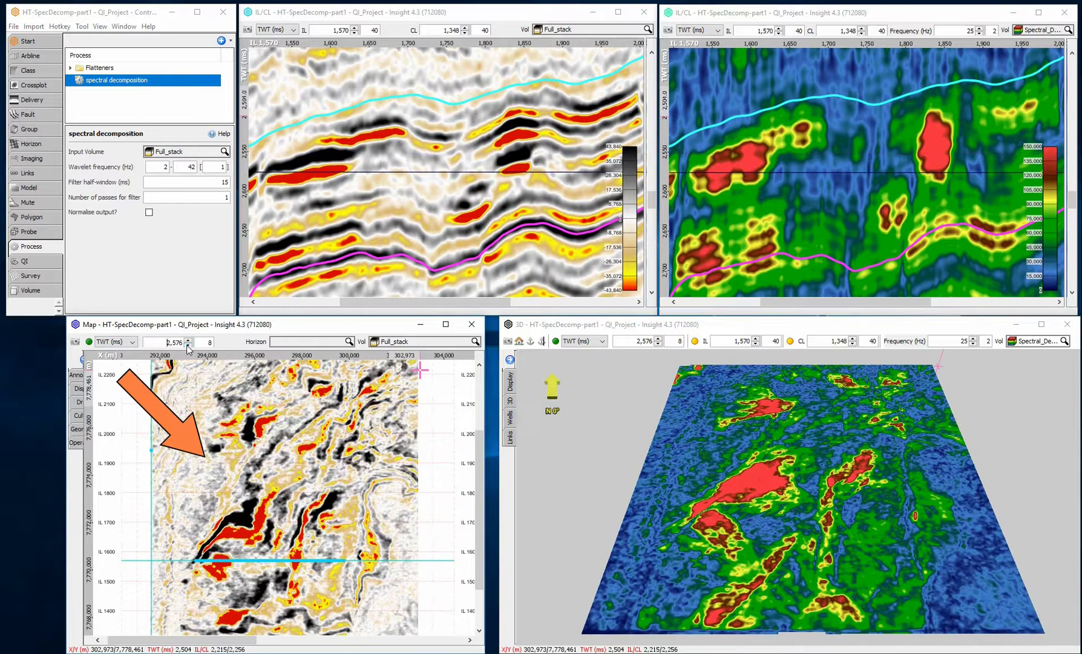
click(187, 343)
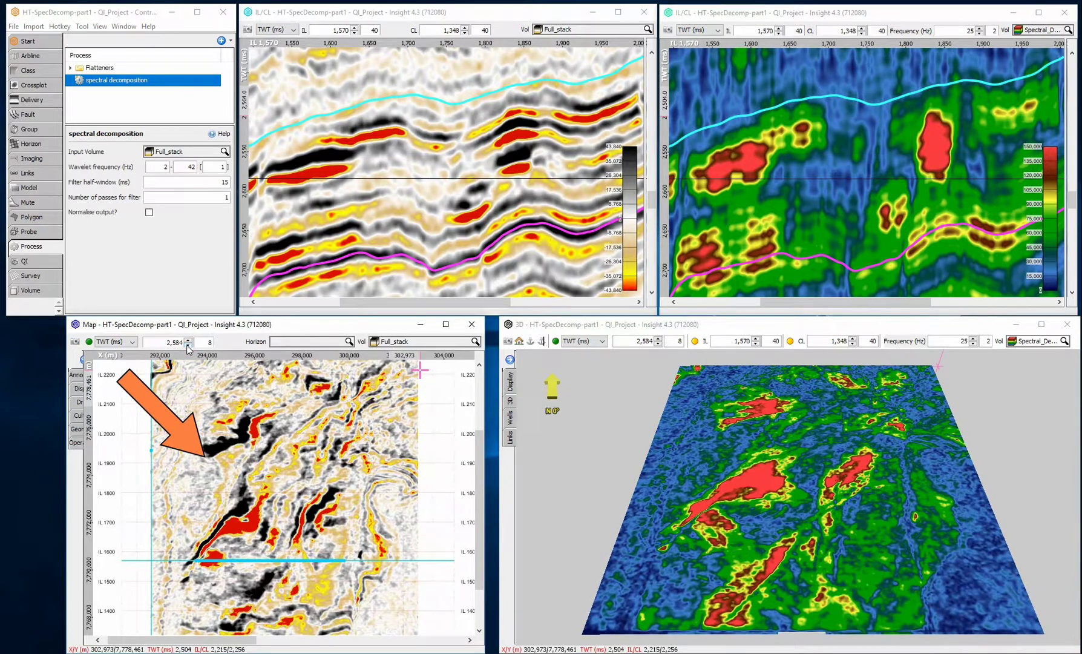
click(188, 344)
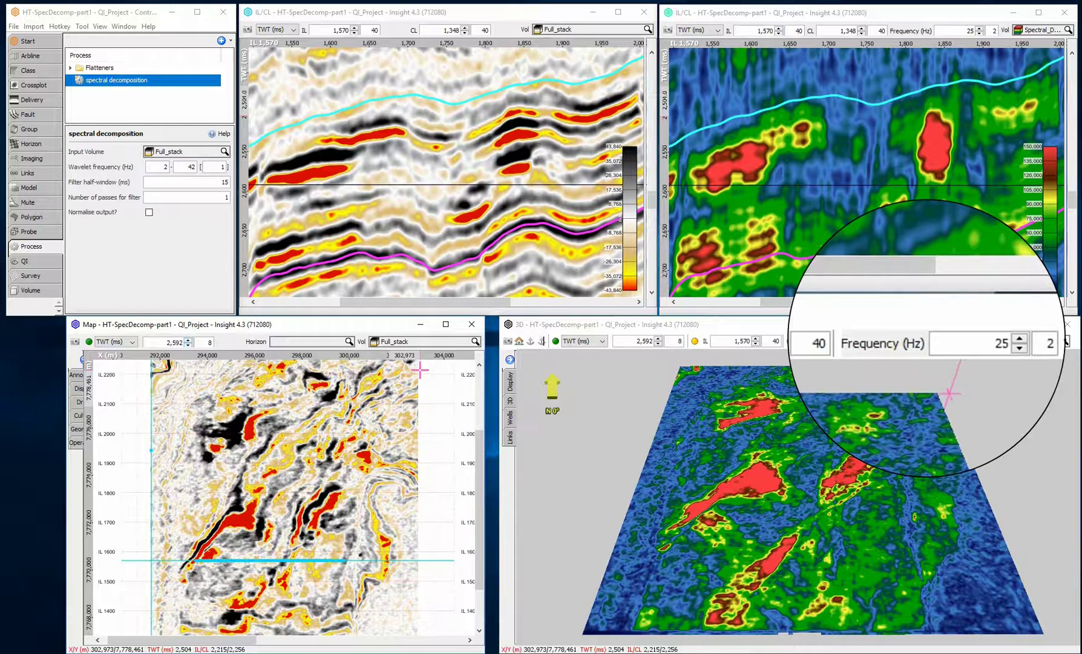
Set the section's display frequency to 2 Hz, then raise it in 2 Hz steps to 42 Hz
double_click(969, 32)
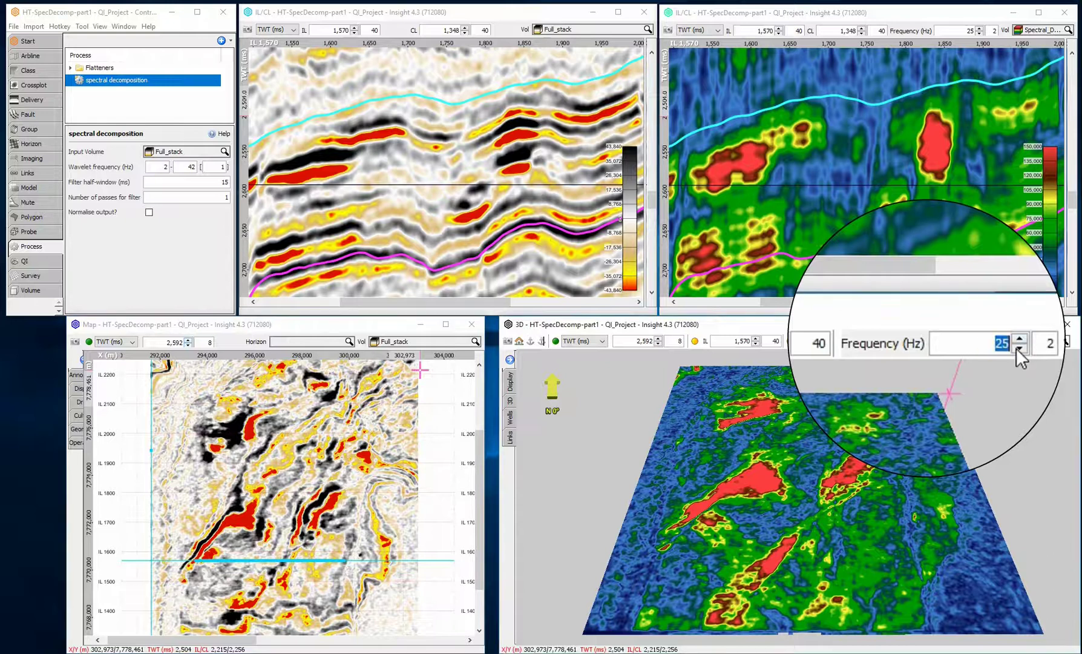
text(2)
key(Return)
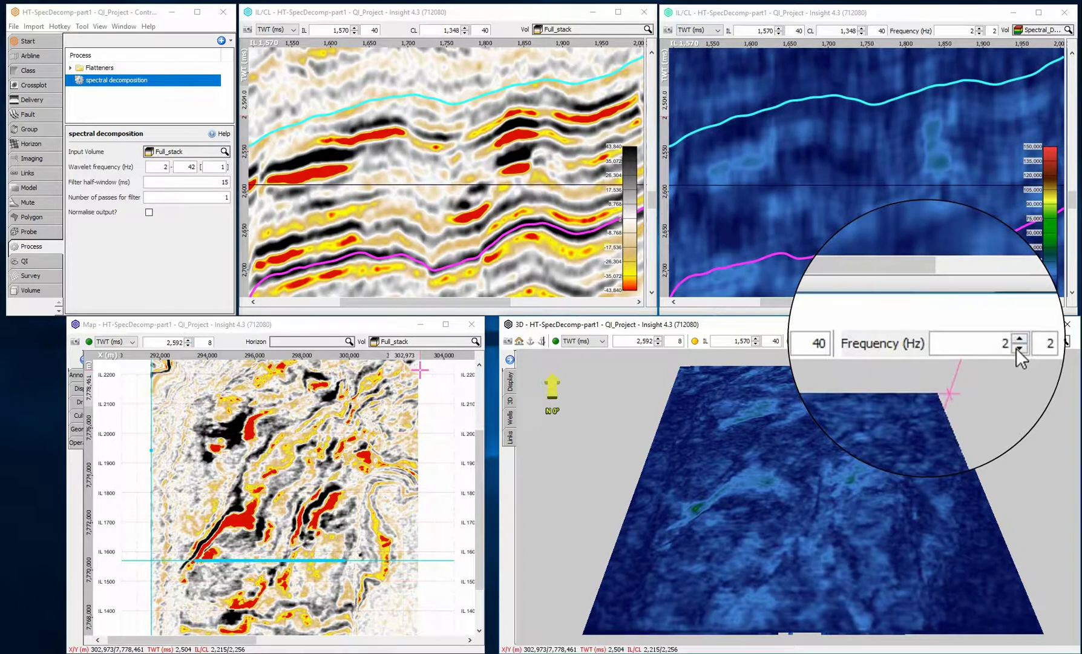
click(974, 339)
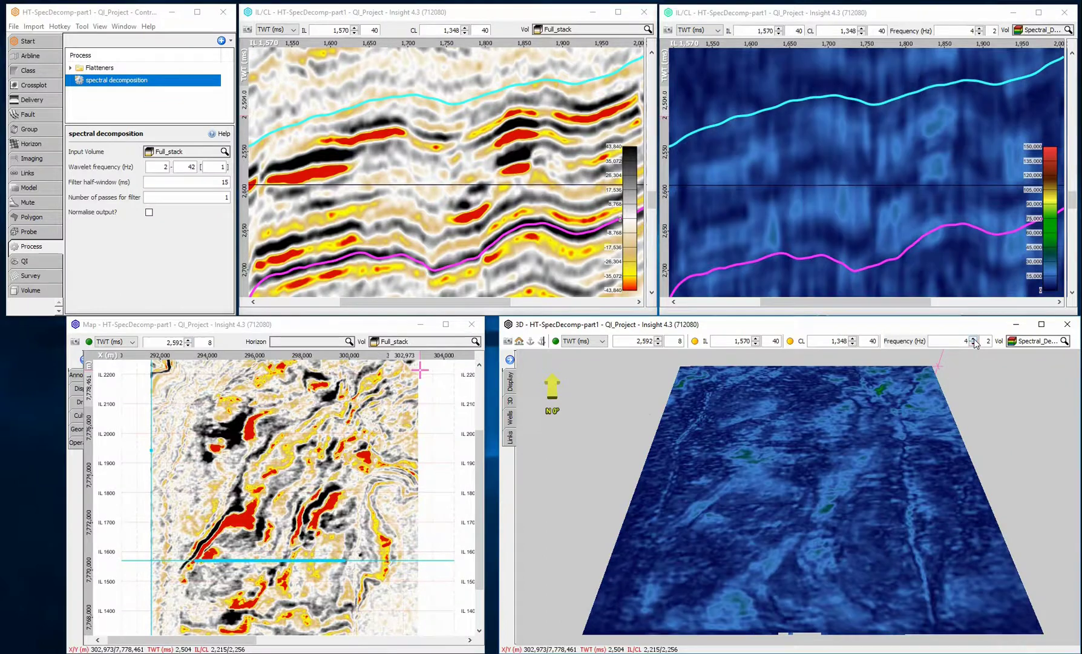
click(973, 339)
click(974, 339)
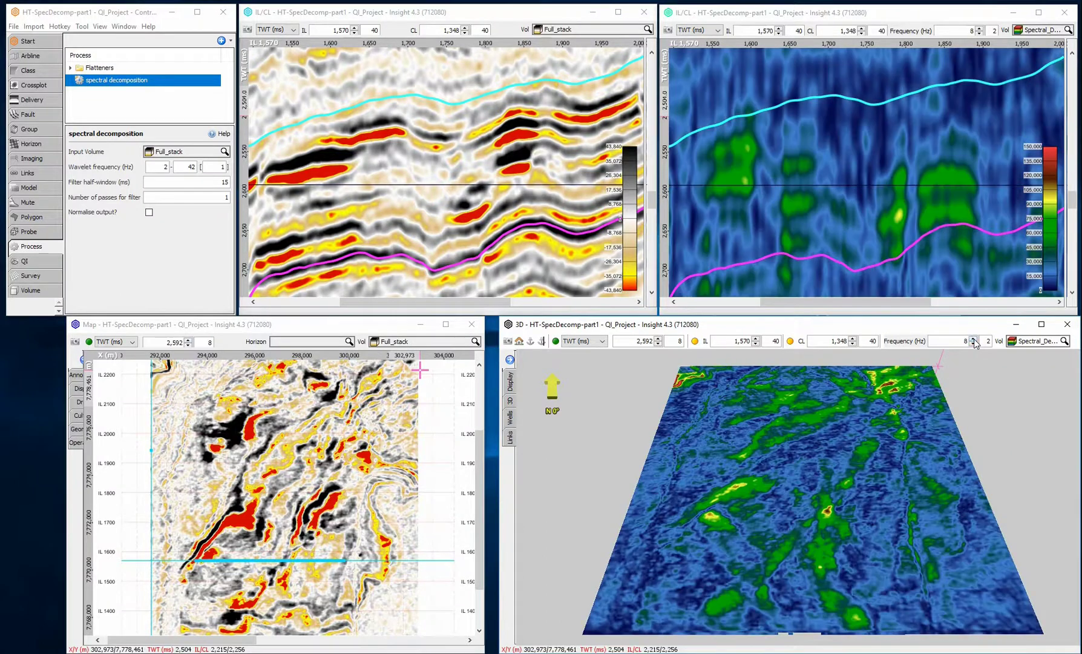
click(973, 338)
click(973, 338)
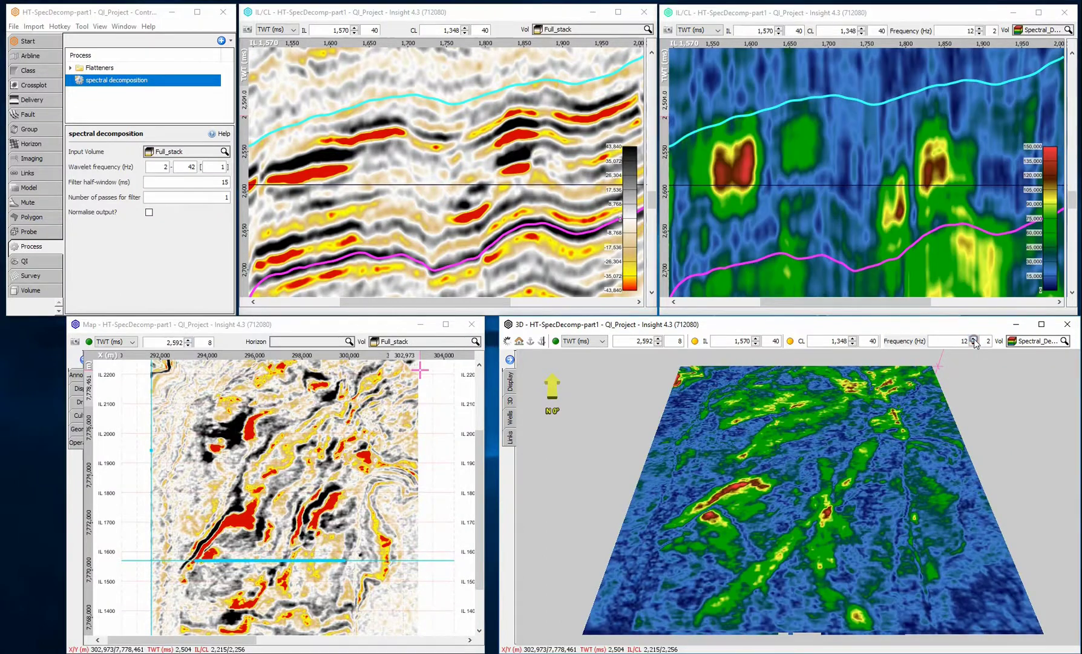
click(974, 339)
click(974, 339)
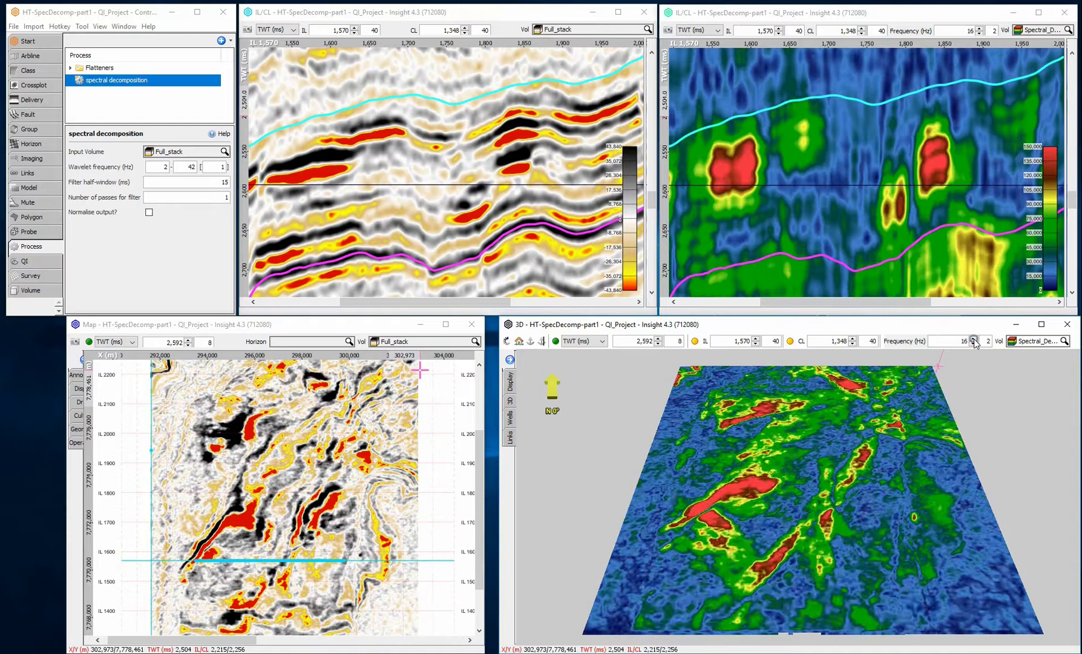
click(973, 339)
click(974, 338)
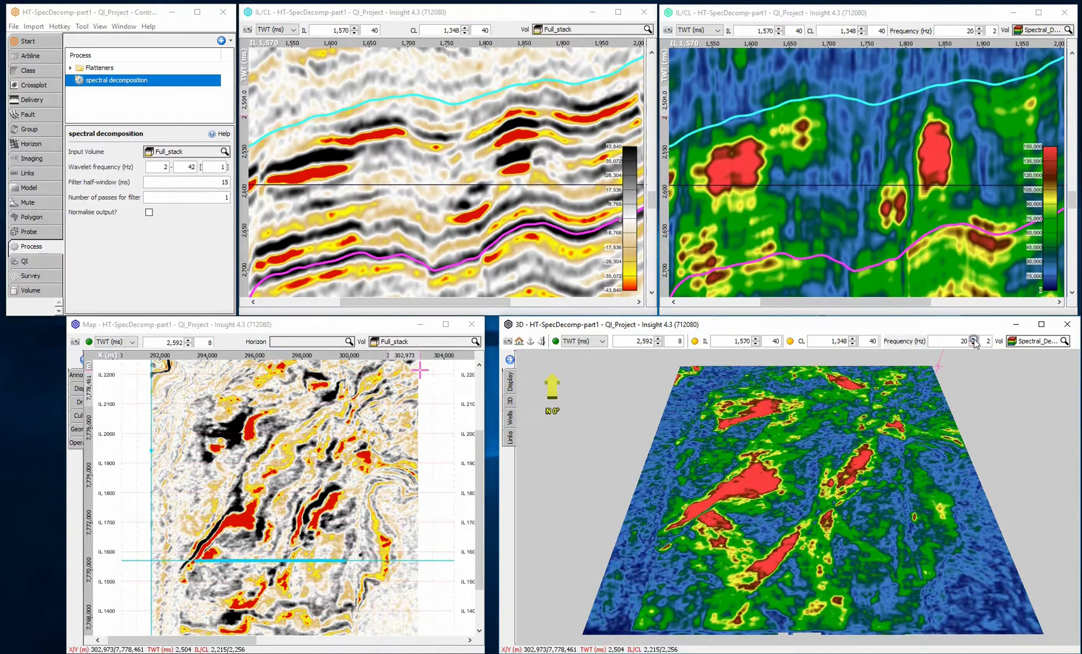
click(974, 338)
click(974, 338)
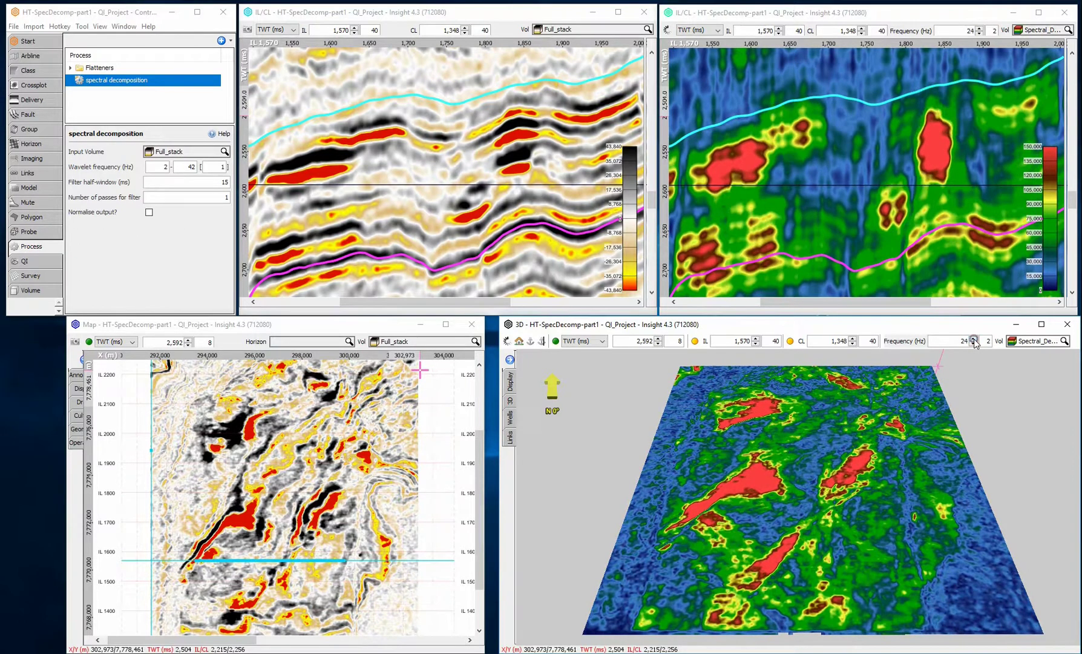
click(973, 338)
click(973, 338)
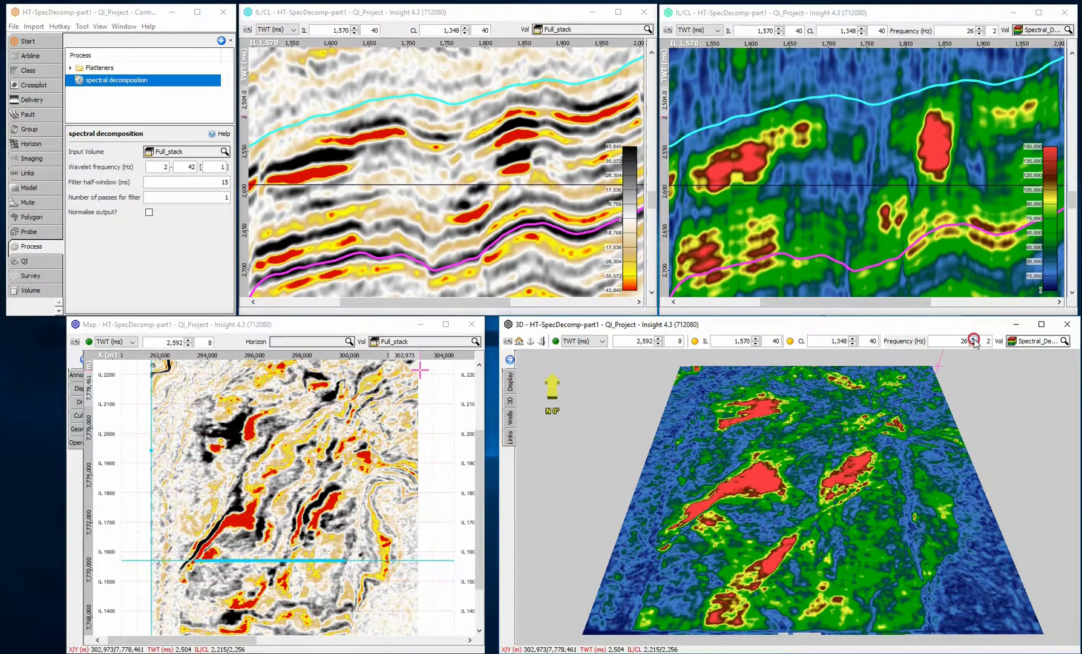
click(973, 338)
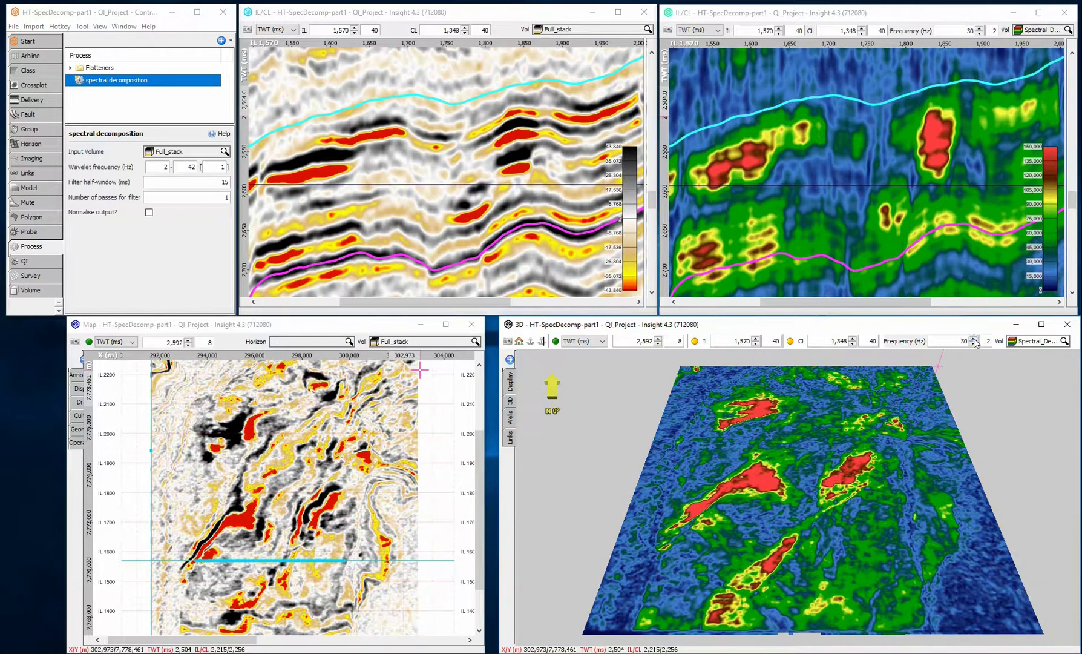
click(974, 338)
click(974, 338)
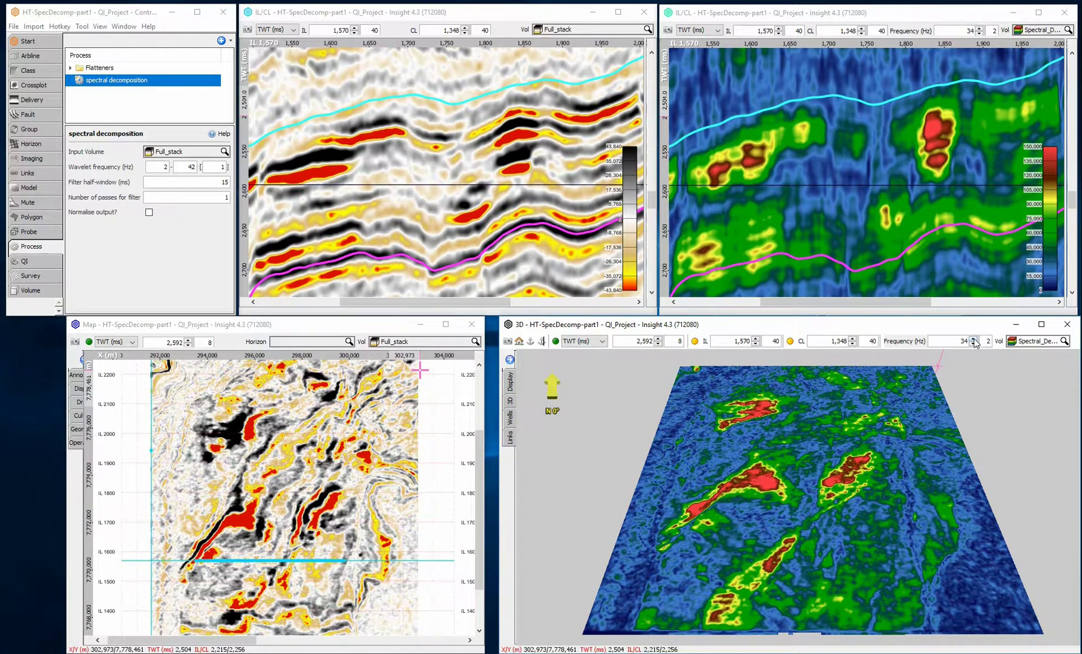
click(974, 338)
click(974, 338)
click(974, 338)
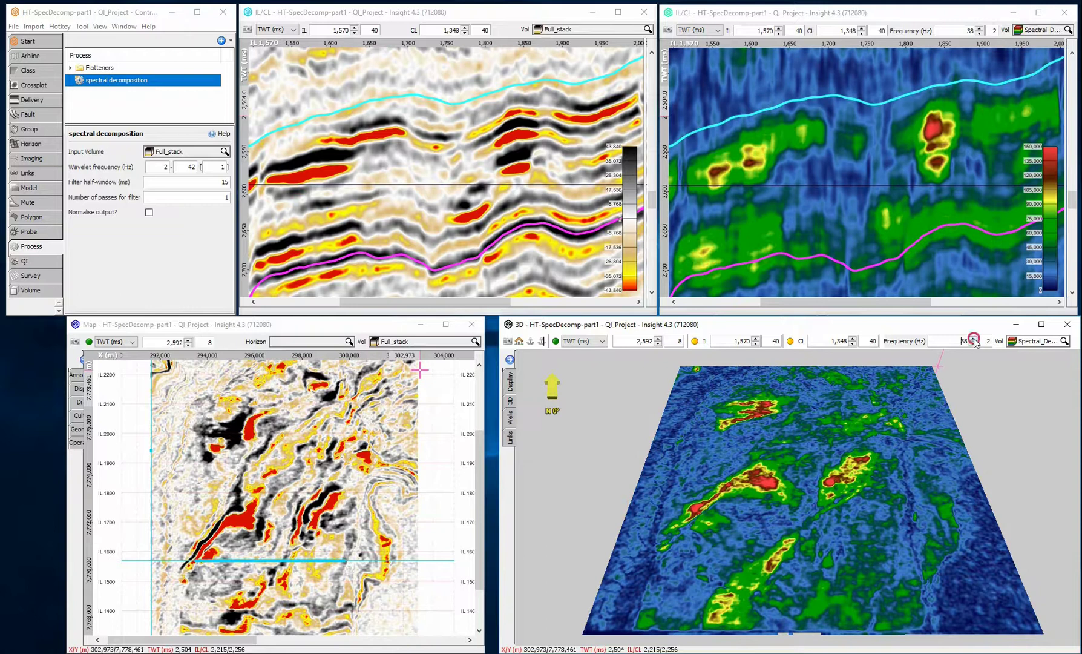
click(974, 338)
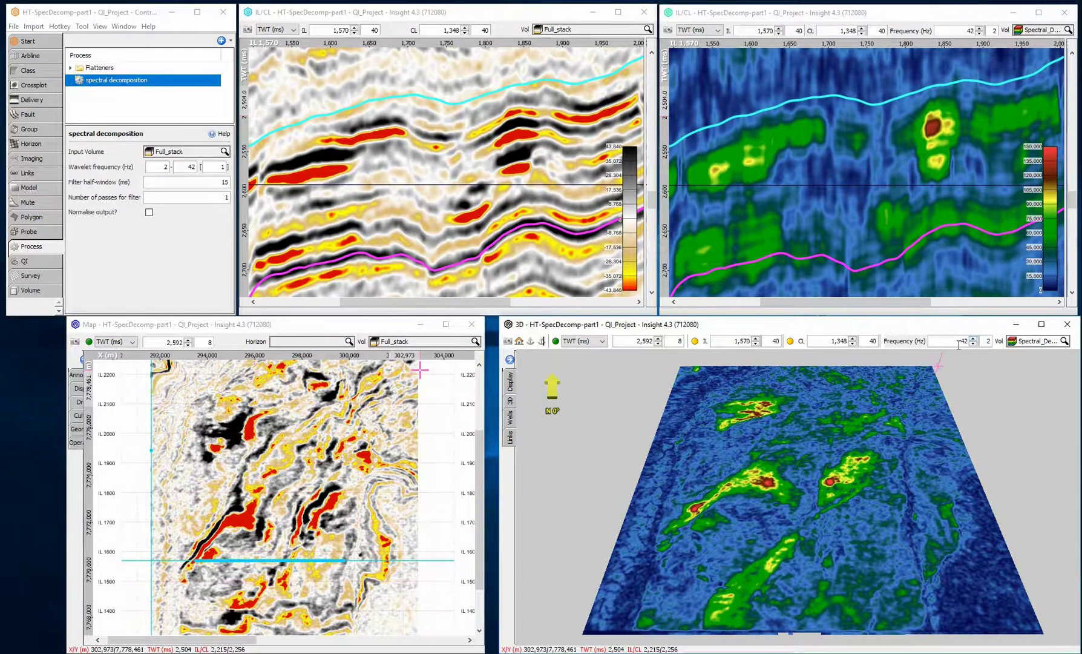
Enter a new display frequency for the 3D view and bring up the section's flattening options
double_click(961, 340)
text(2)
key(Return)
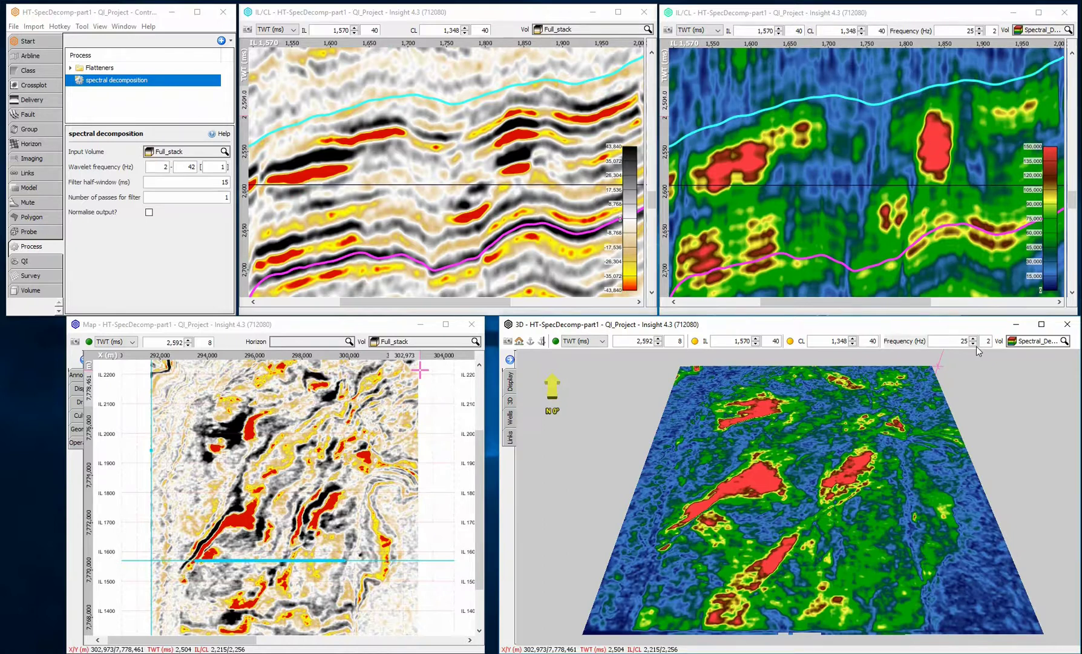
right_click(475, 257)
Flatten all views on BaseRes(sand_E5) and pan the sections around the flat horizon
click(506, 290)
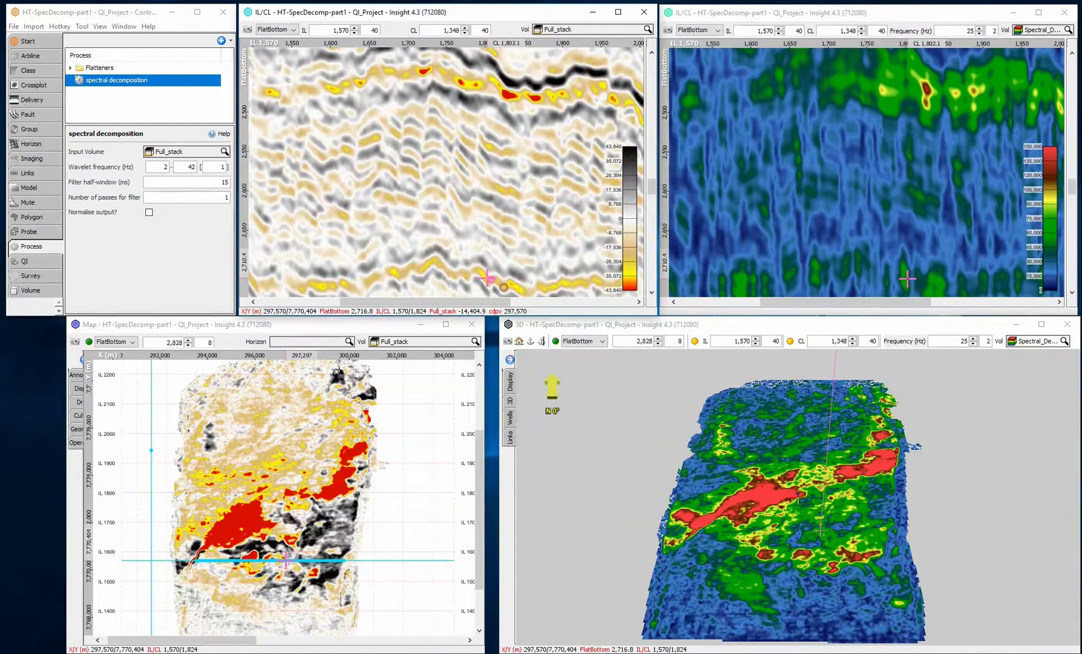
scroll(488, 164, down, 5)
middle_drag(488, 165, 490, 48)
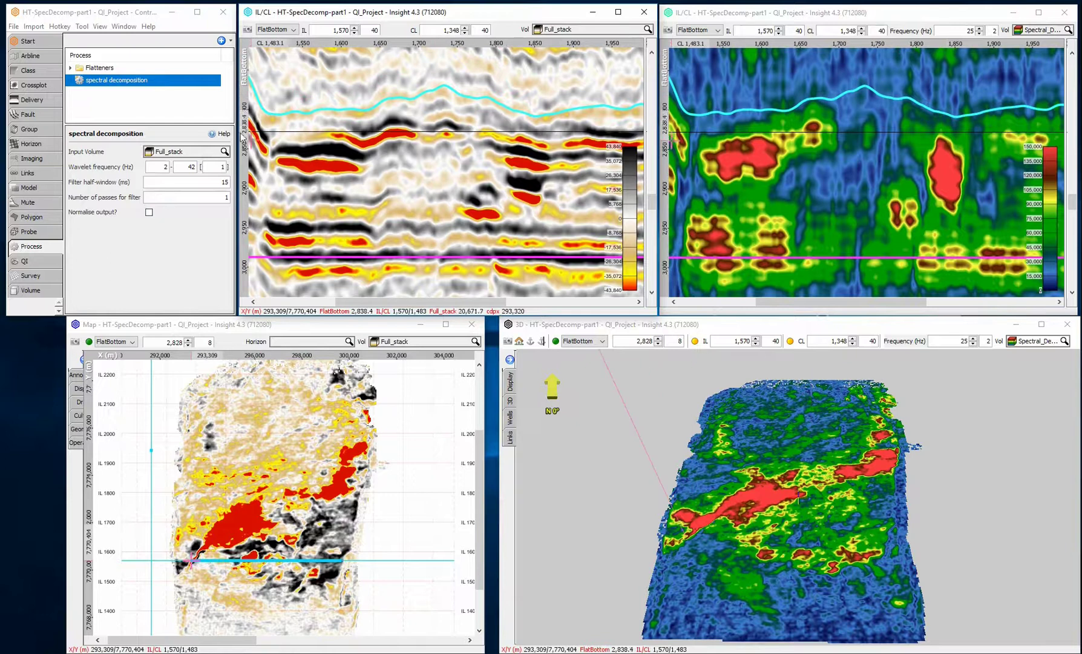
Step the flattened map slice deeper in 8 ms increments from 2,828 to 2,964
click(187, 342)
click(187, 344)
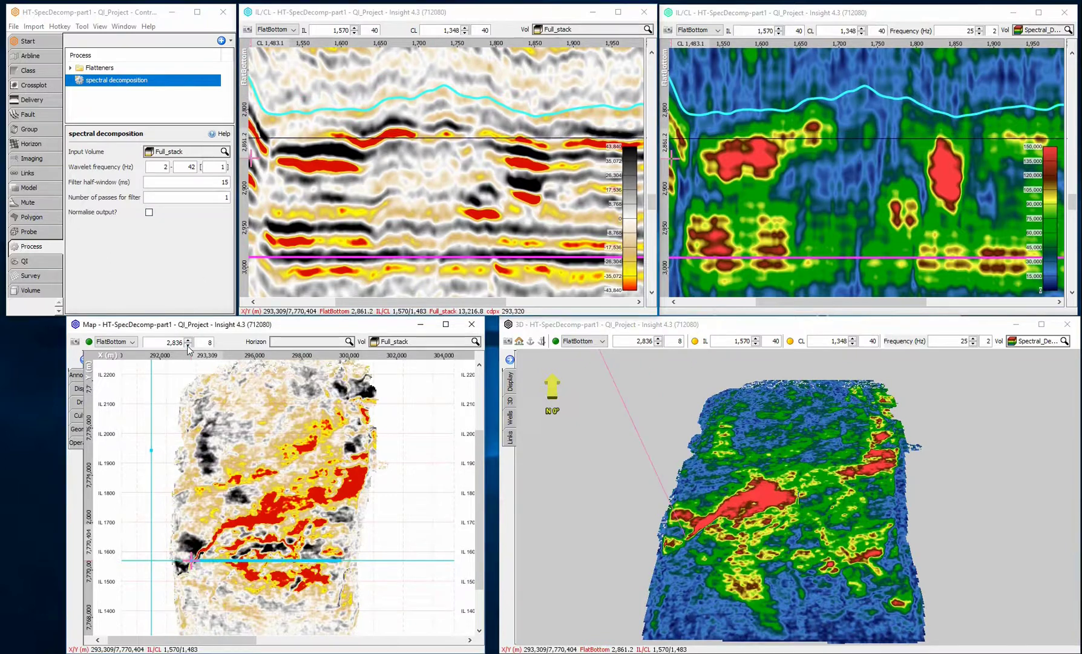
click(188, 343)
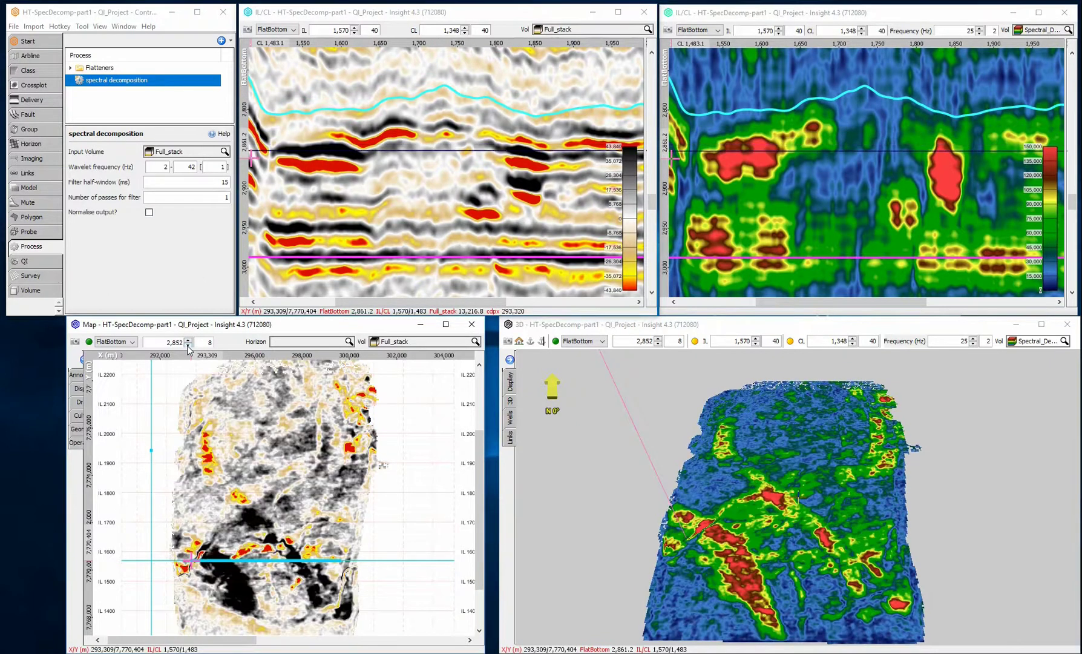
click(188, 343)
click(188, 344)
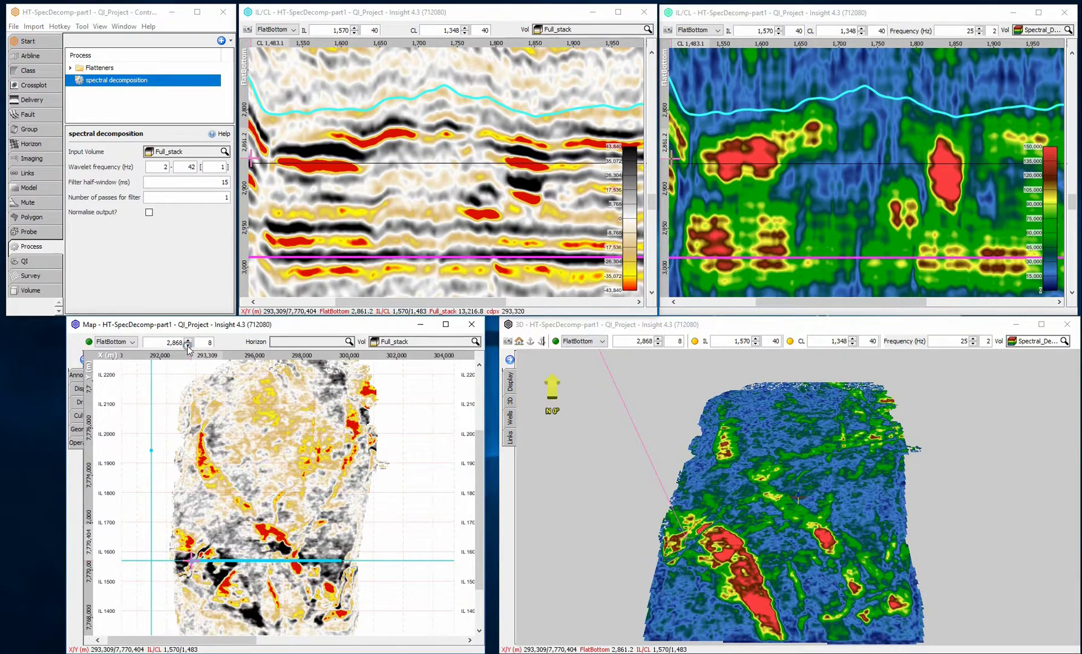
click(187, 343)
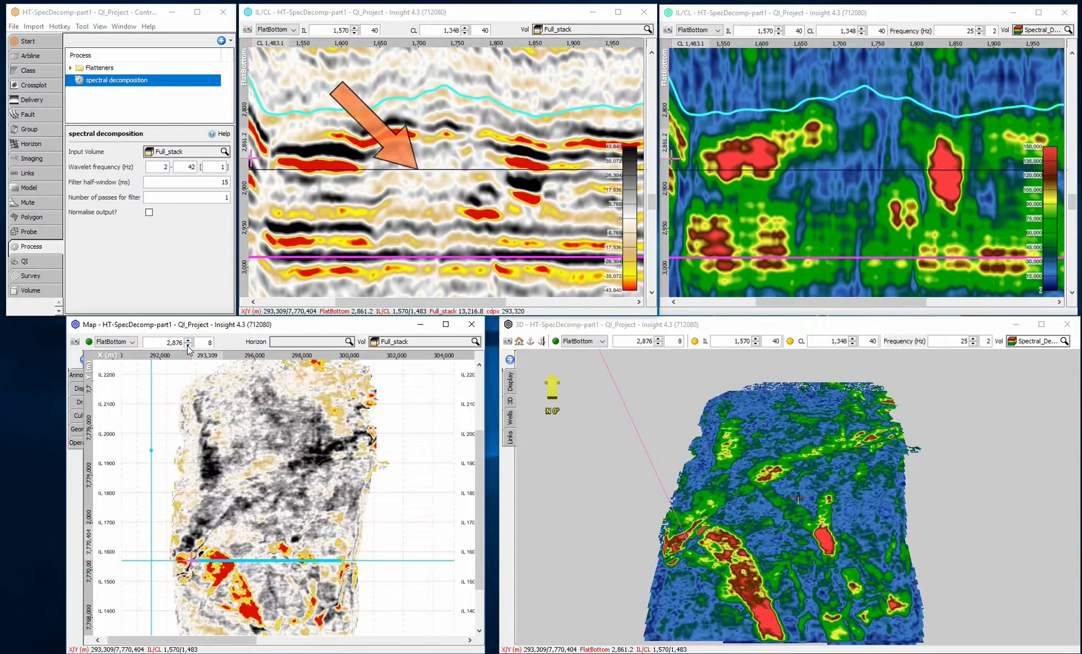
click(187, 343)
click(188, 345)
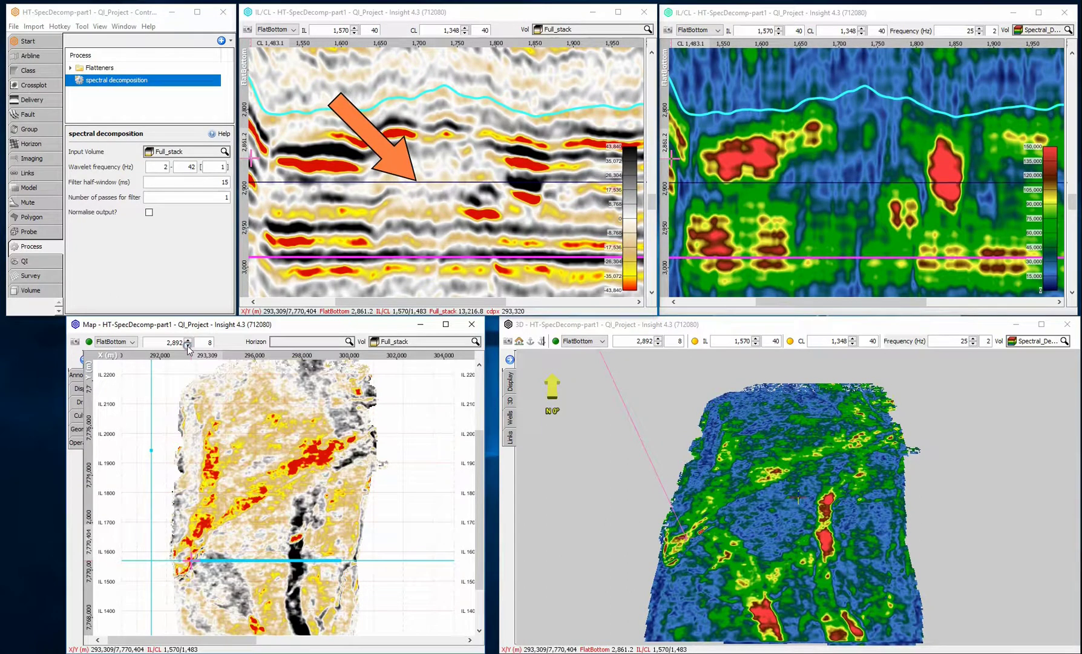
click(187, 345)
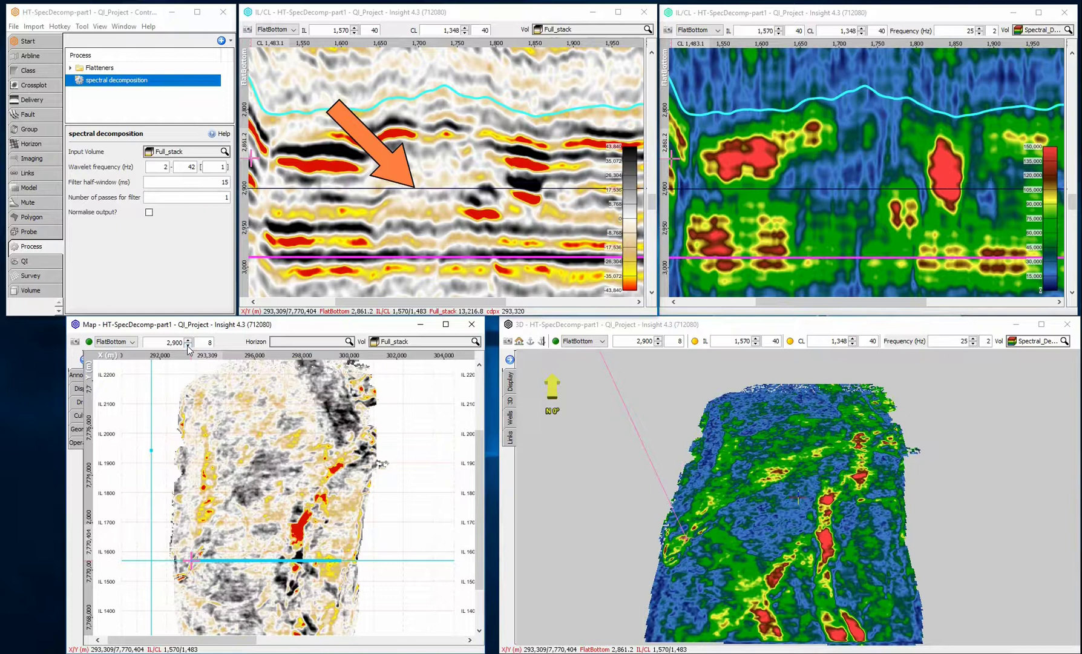
click(188, 344)
click(187, 345)
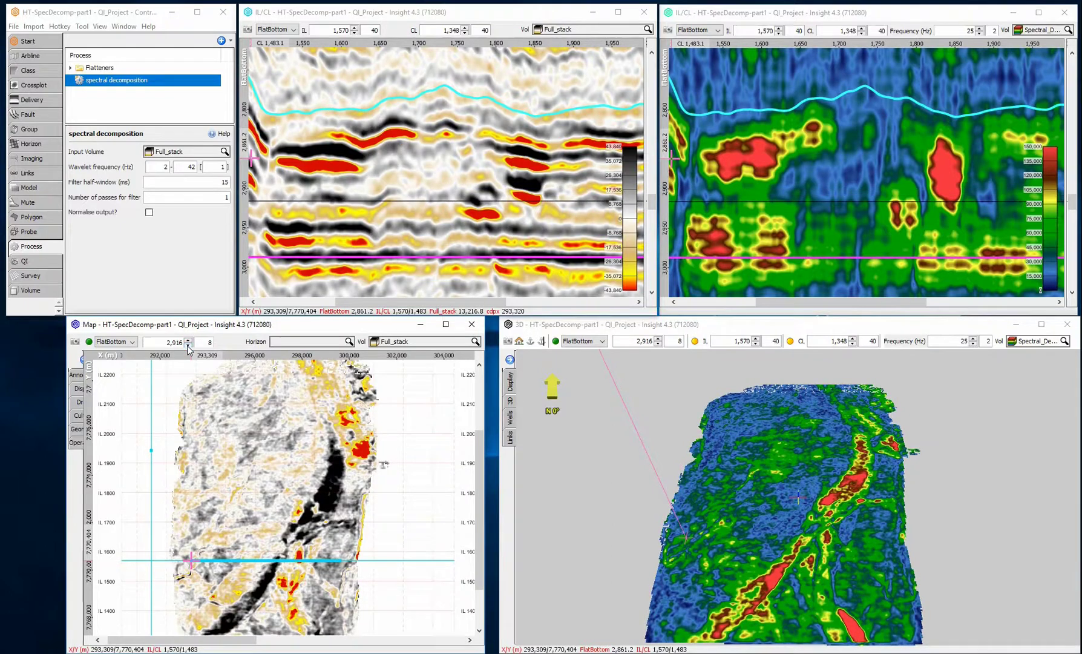
click(187, 344)
click(187, 345)
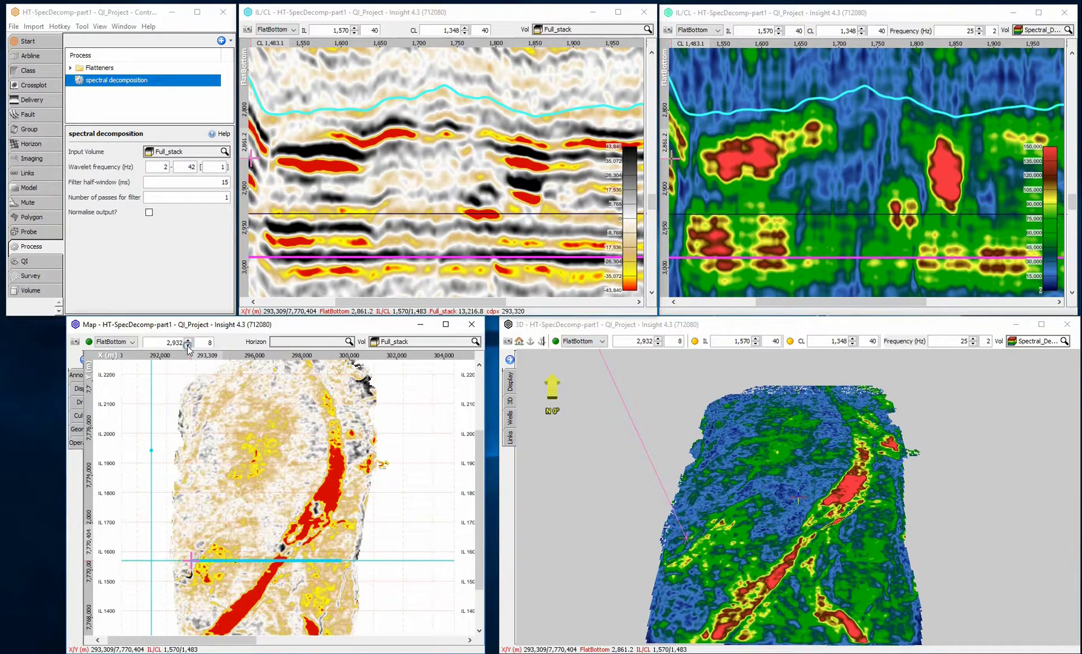
click(187, 345)
click(187, 345)
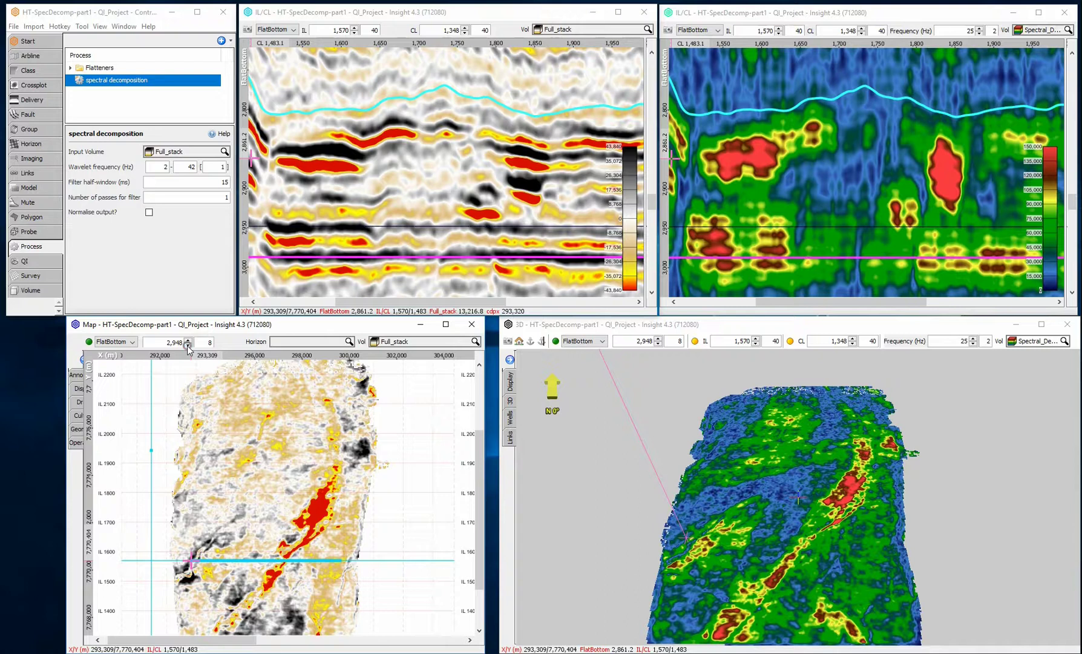
click(187, 345)
click(188, 345)
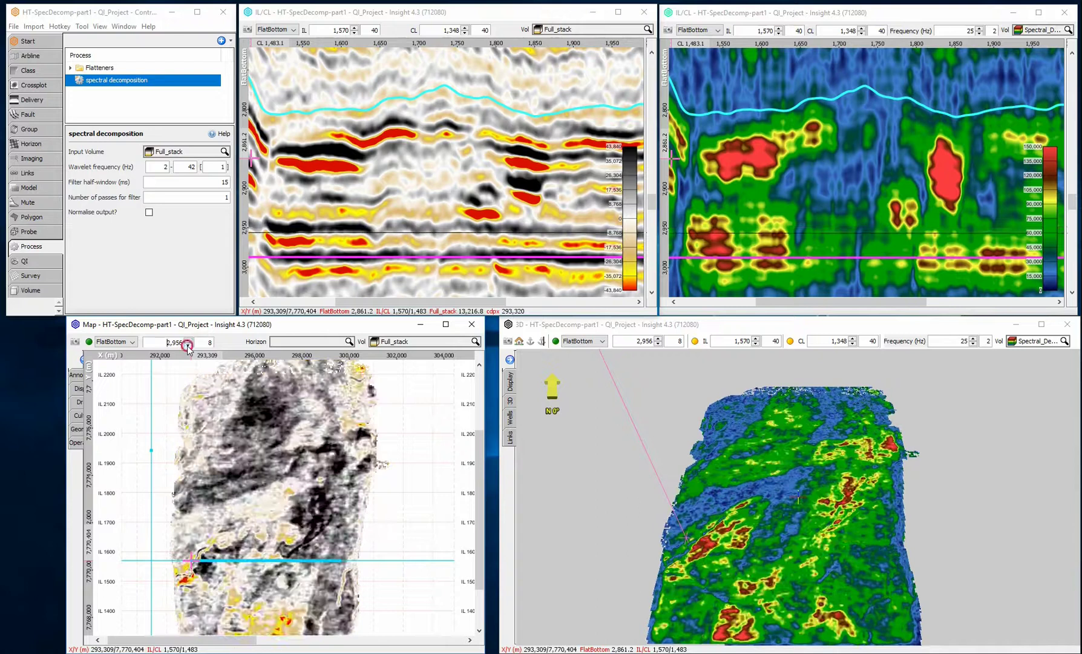
Create a new RGB/CMY group named SpecD
click(43, 129)
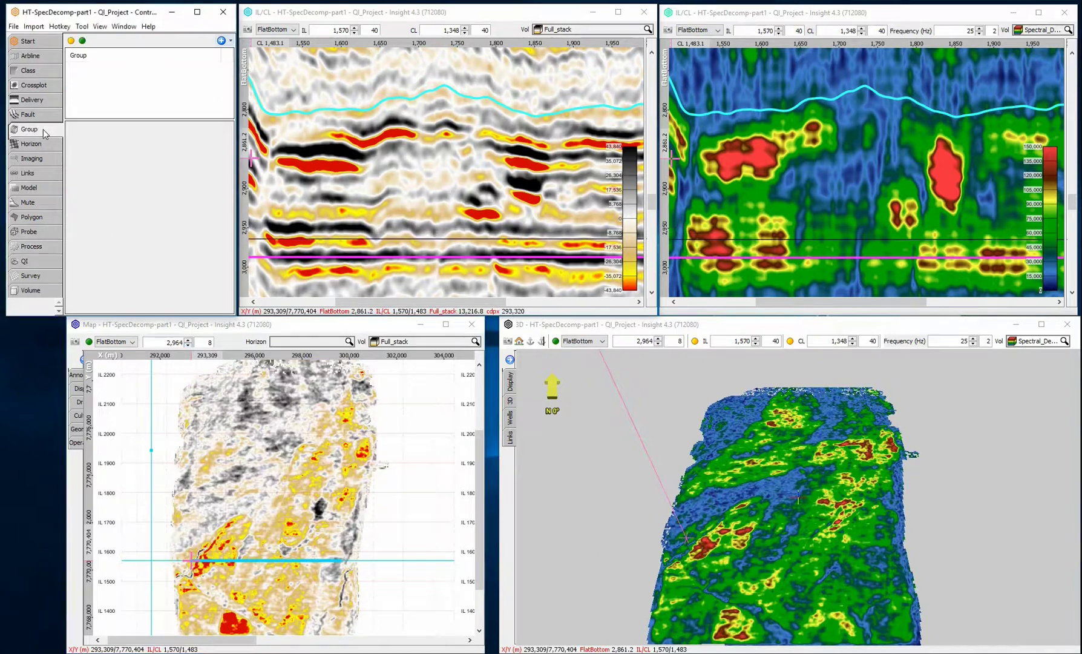
click(224, 44)
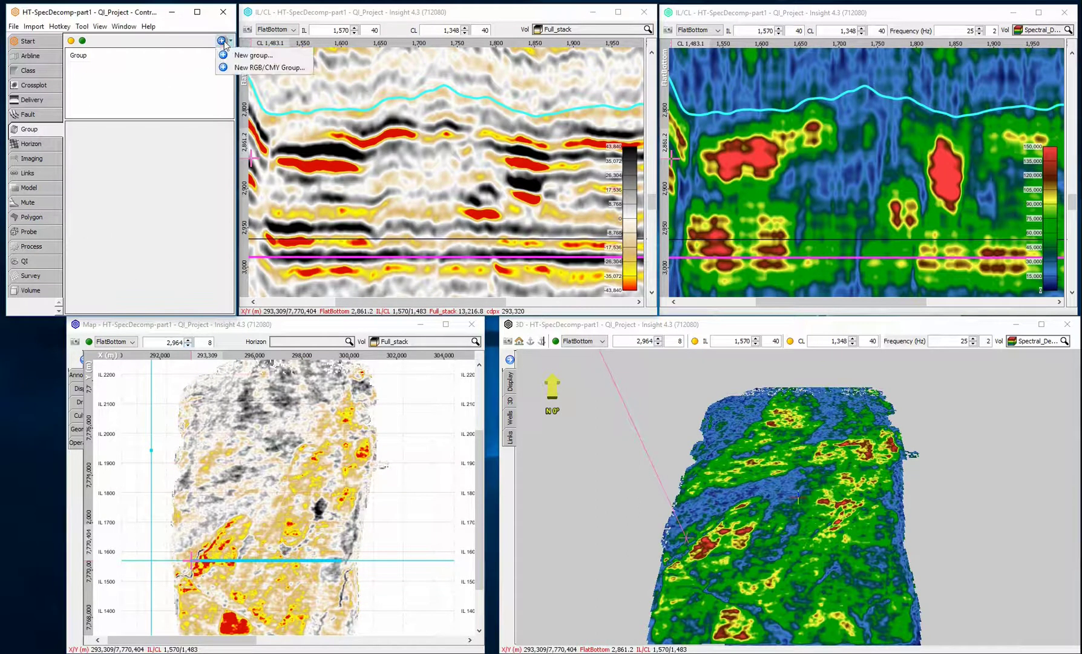
click(233, 68)
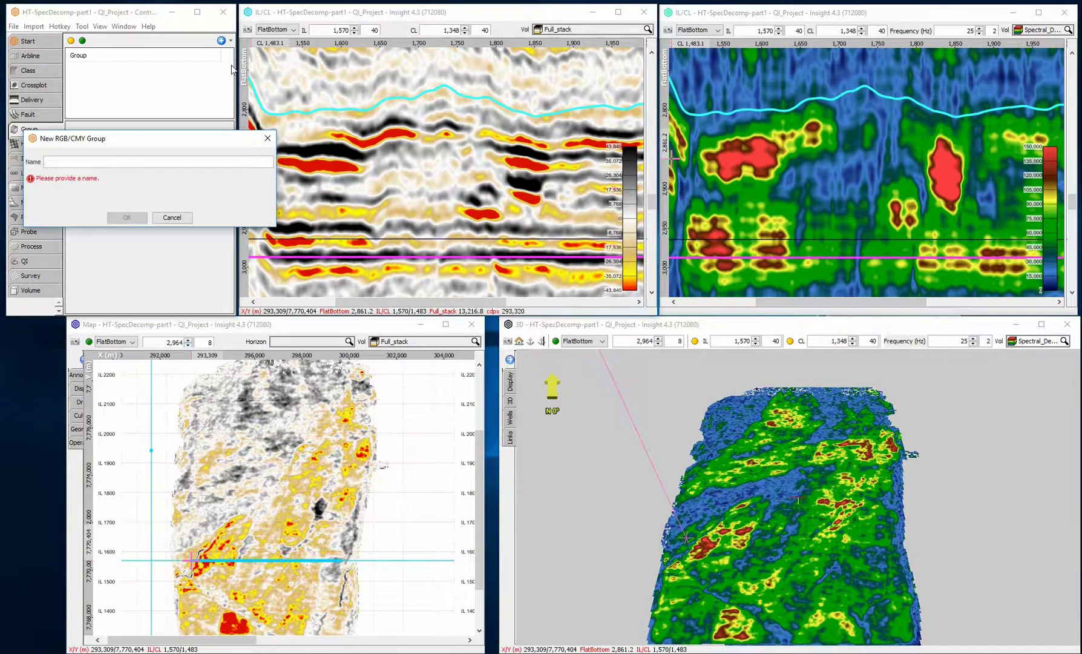
text(SpecD)
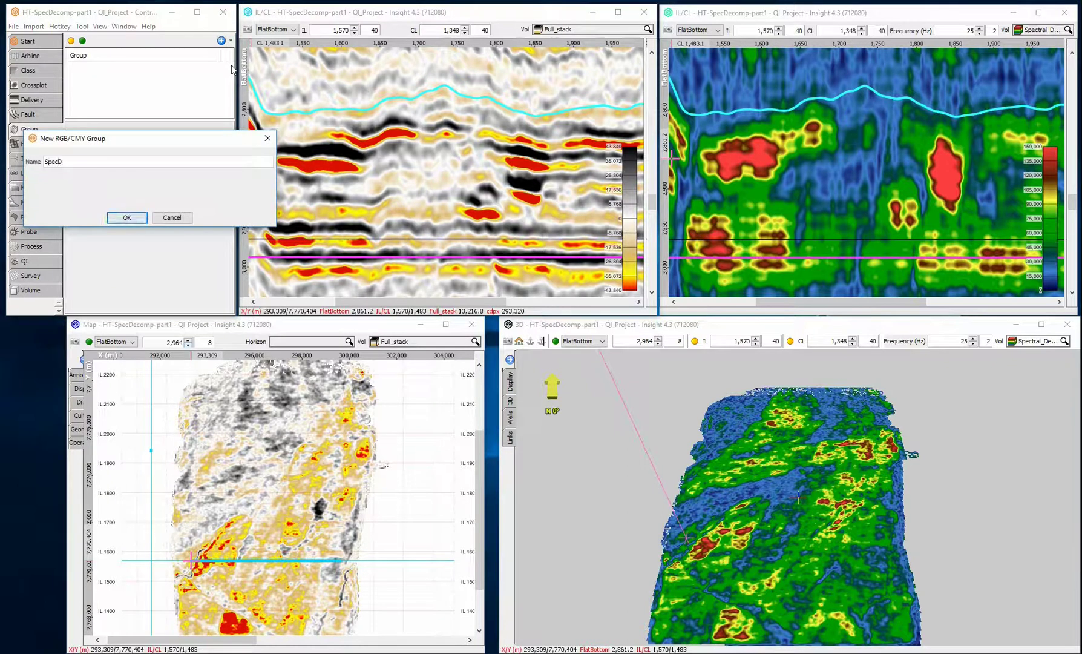
click(141, 217)
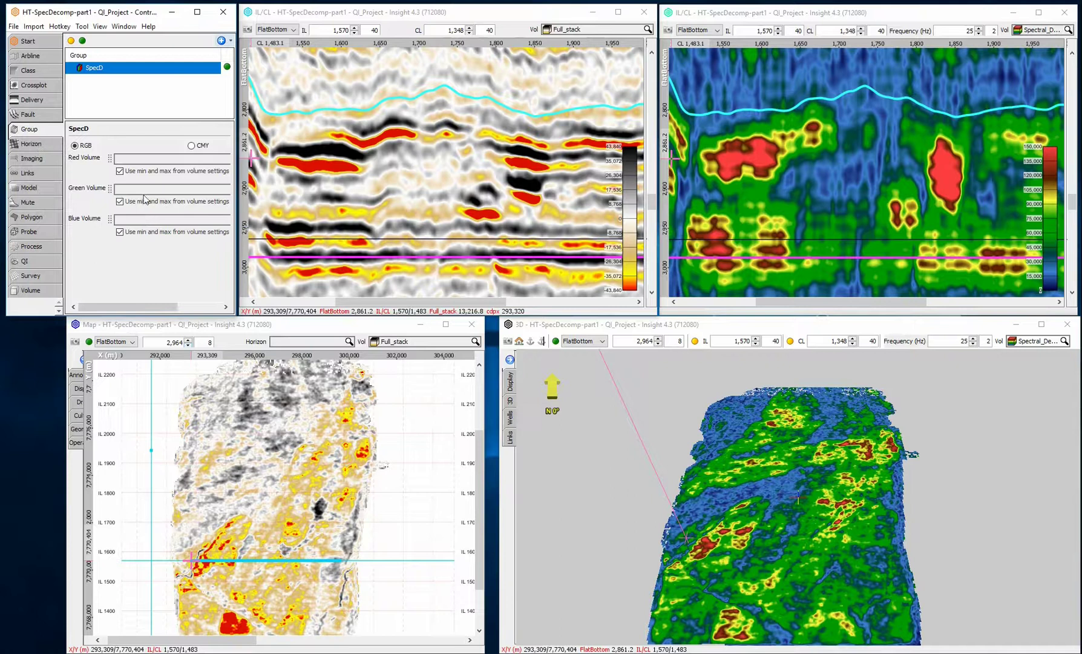
Assign spectral decomposition 2 to the red, green and blue channels
click(142, 158)
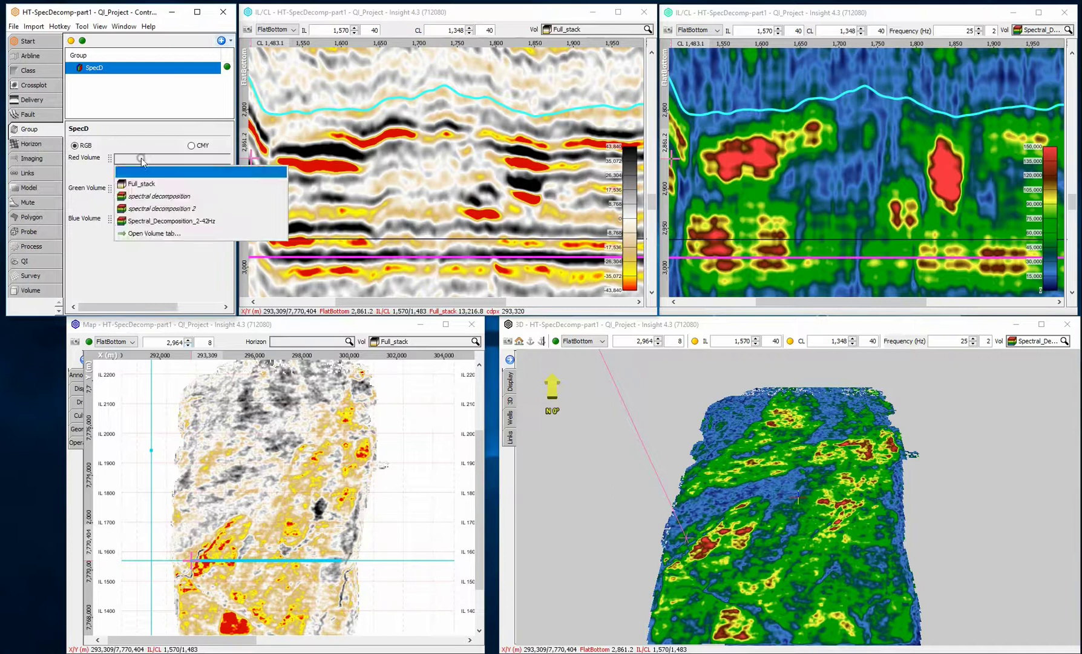
click(155, 208)
click(155, 203)
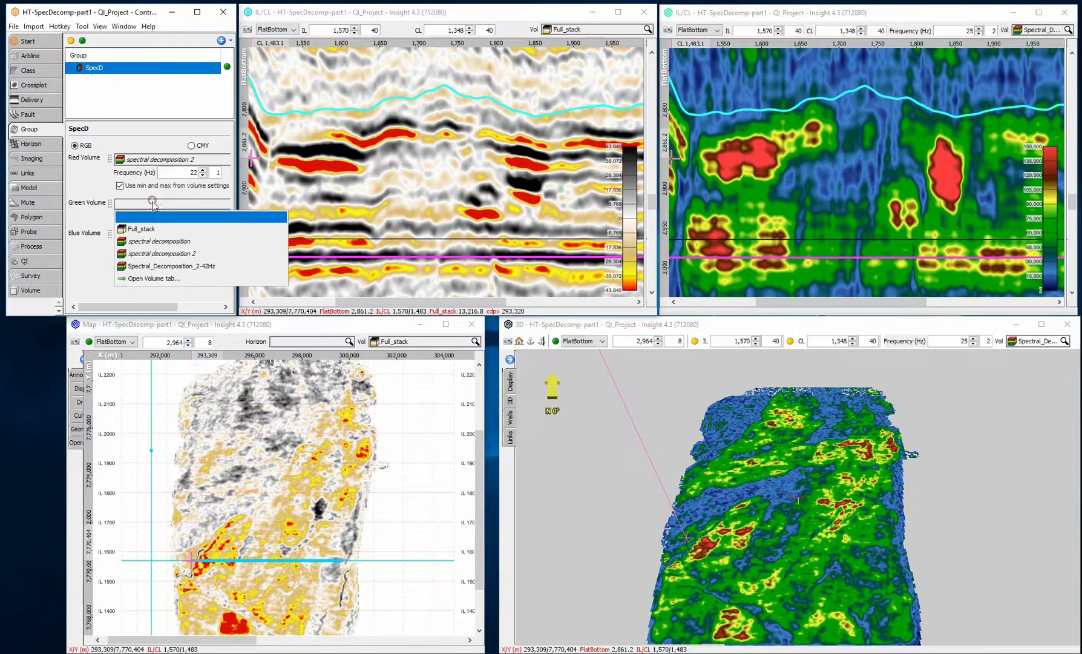
click(159, 254)
click(159, 248)
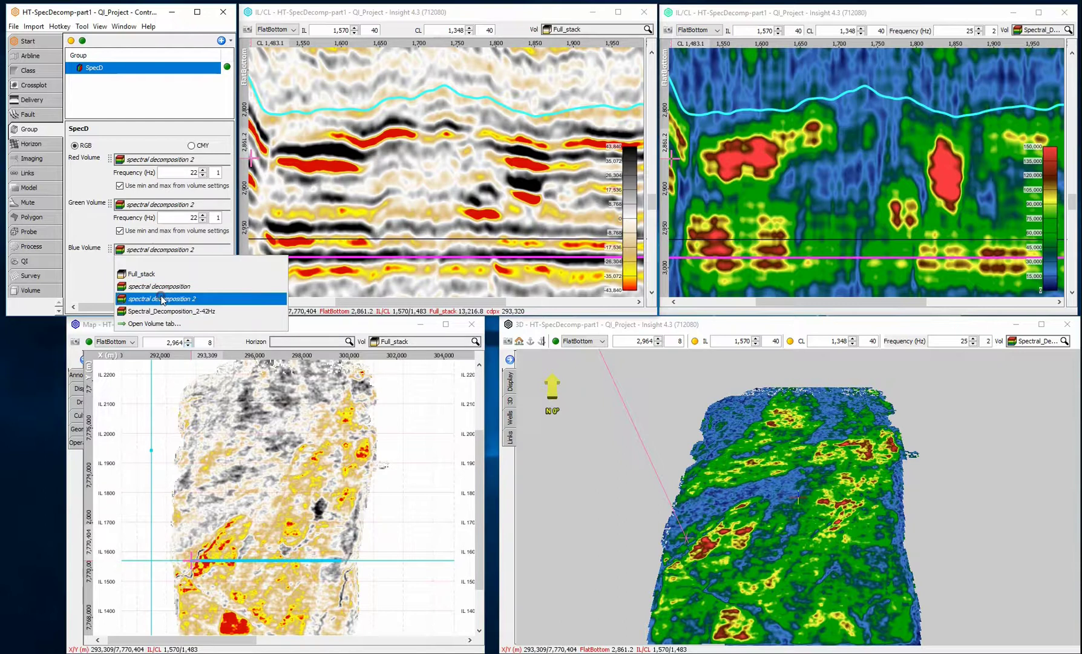
click(161, 298)
Set the red, green and blue channel frequencies to 10, 25 and 35 Hz
double_click(184, 171)
text(10)
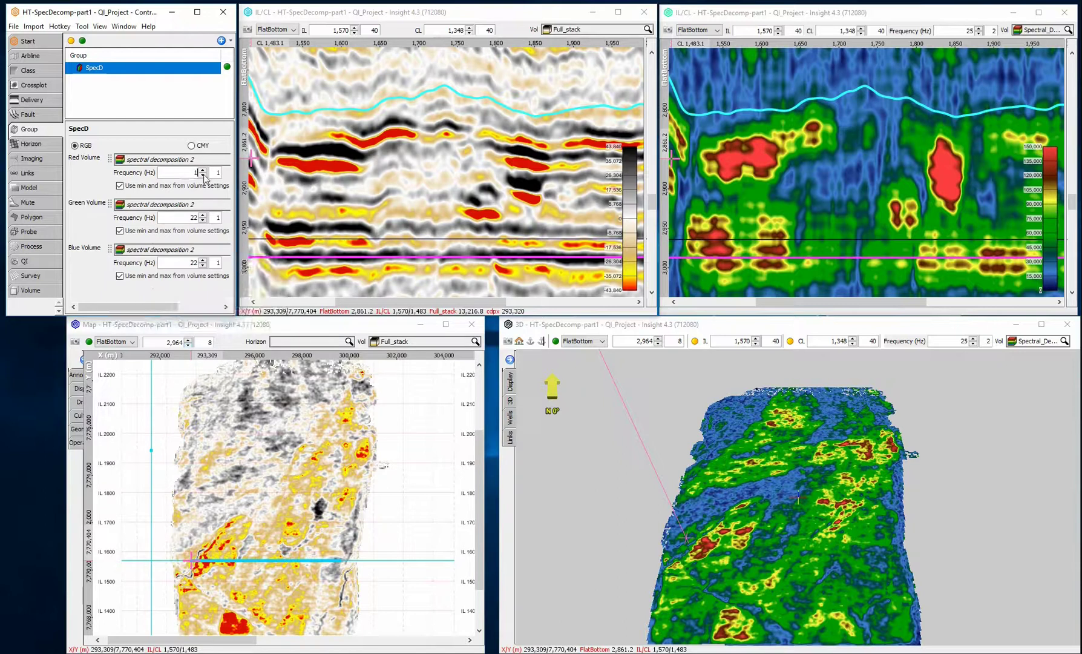
double_click(194, 218)
text(25)
double_click(194, 262)
text(35)
Switch the map volume to the SpecD blend and step the slice up 8 ms at a time to 2,876
click(388, 343)
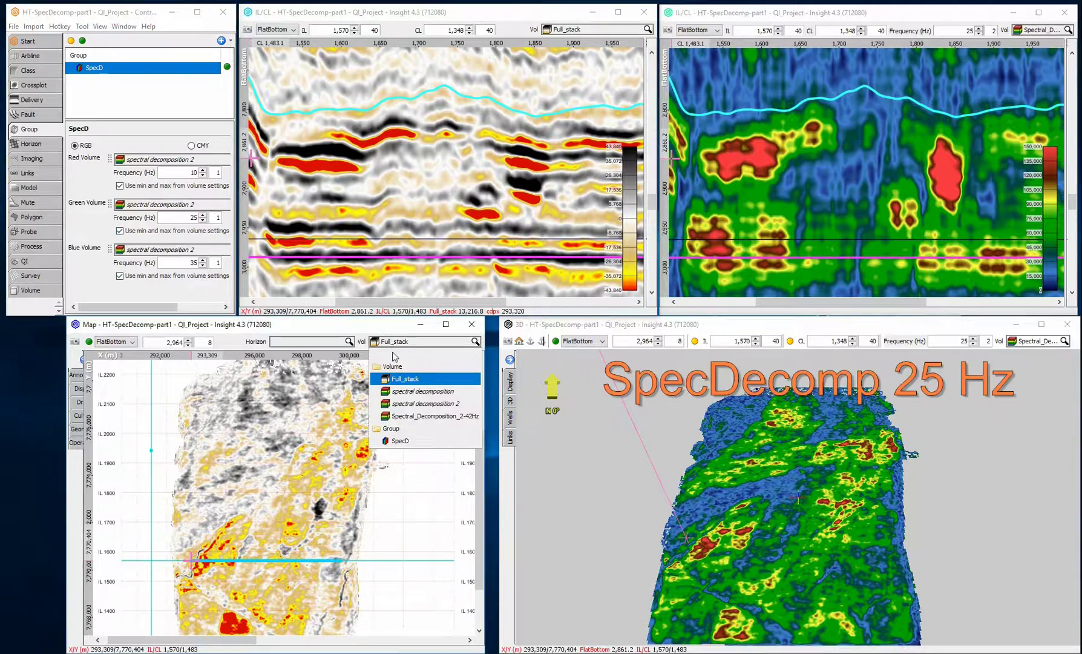
click(394, 440)
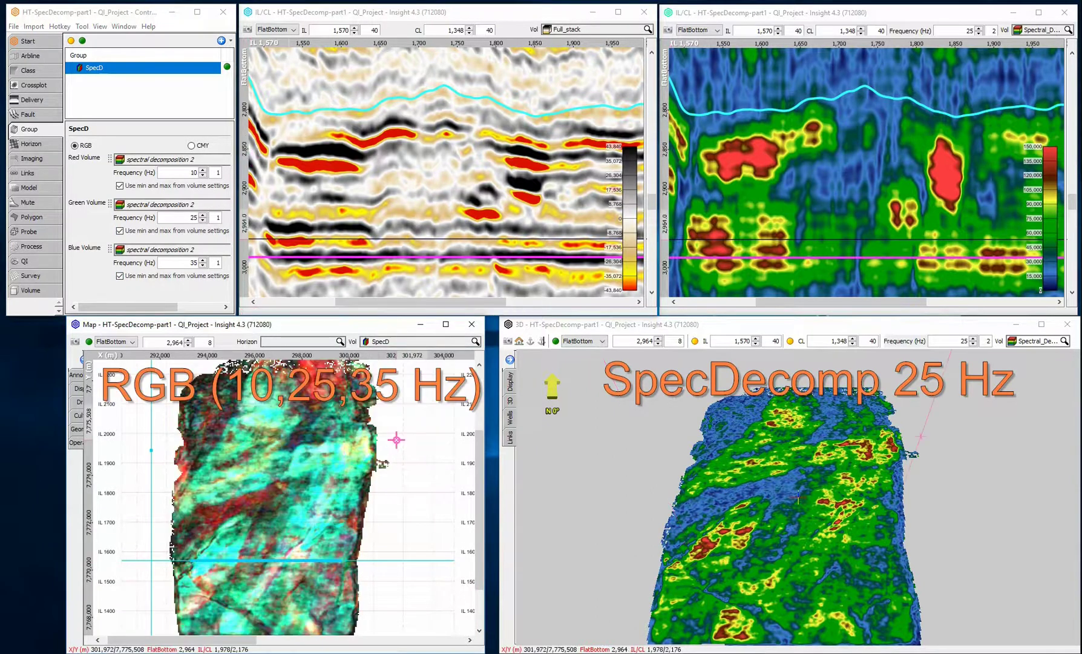
click(188, 344)
click(189, 343)
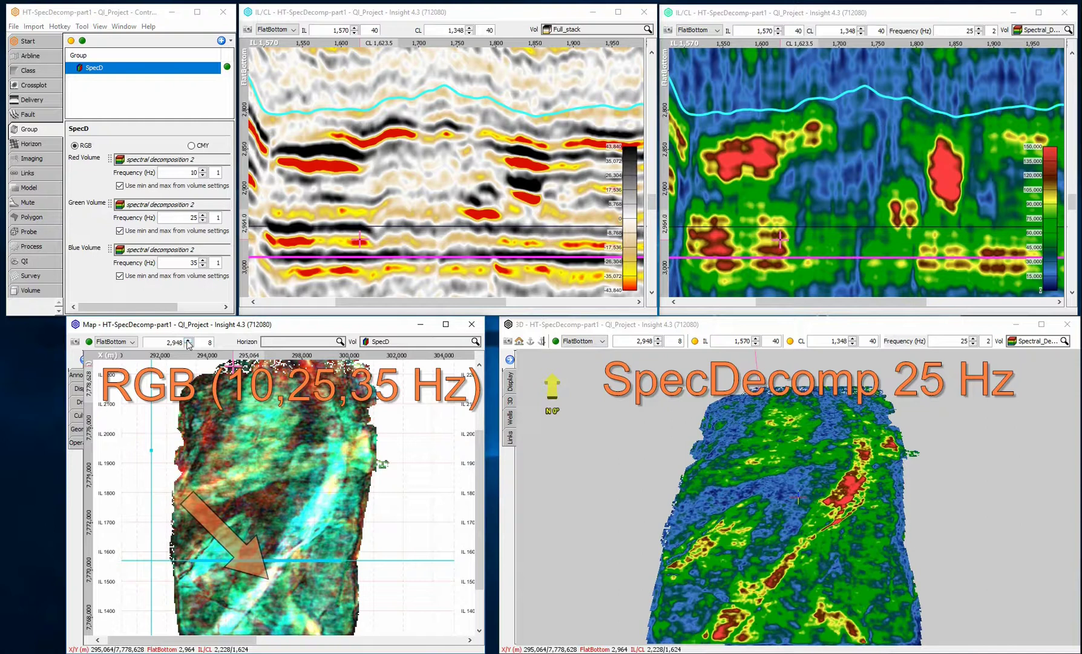
click(188, 343)
click(188, 343)
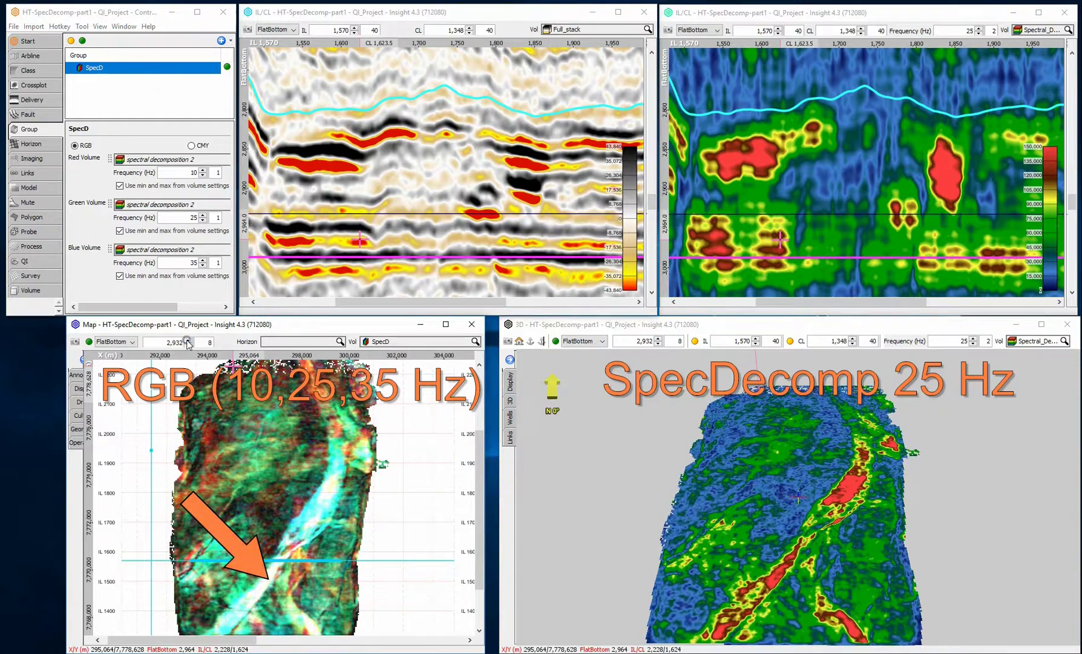
click(188, 344)
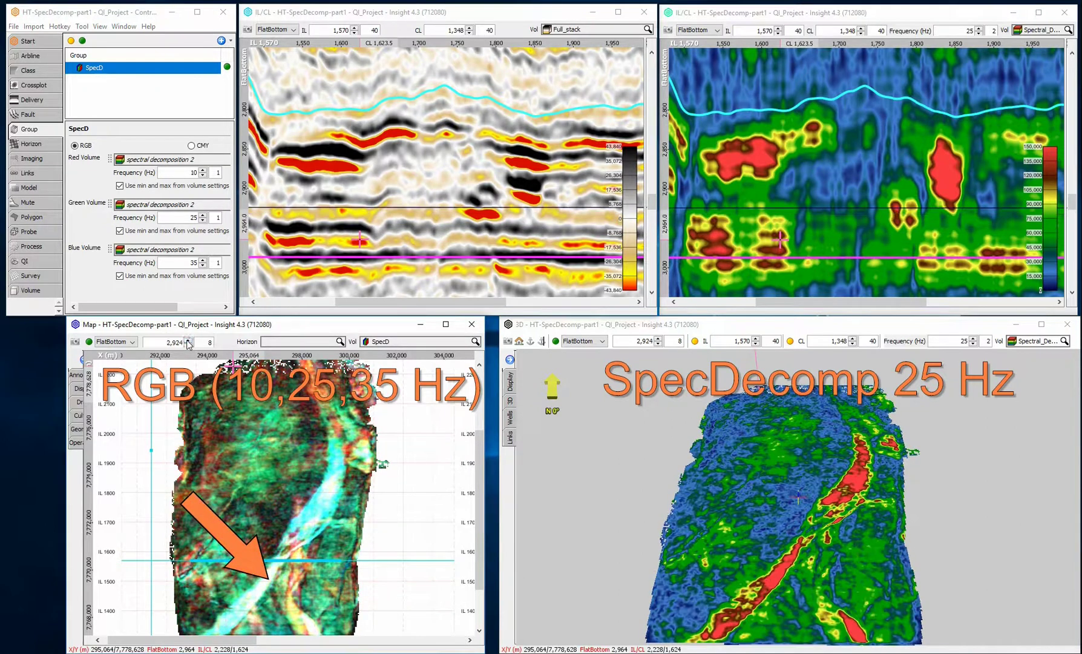
click(188, 343)
click(188, 343)
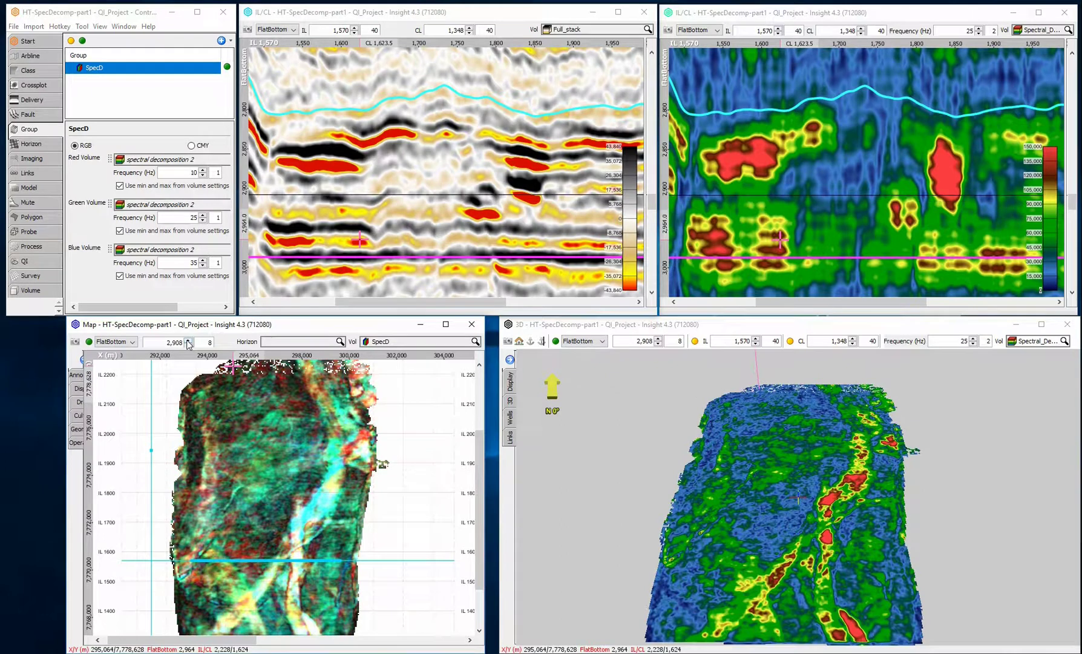
click(188, 343)
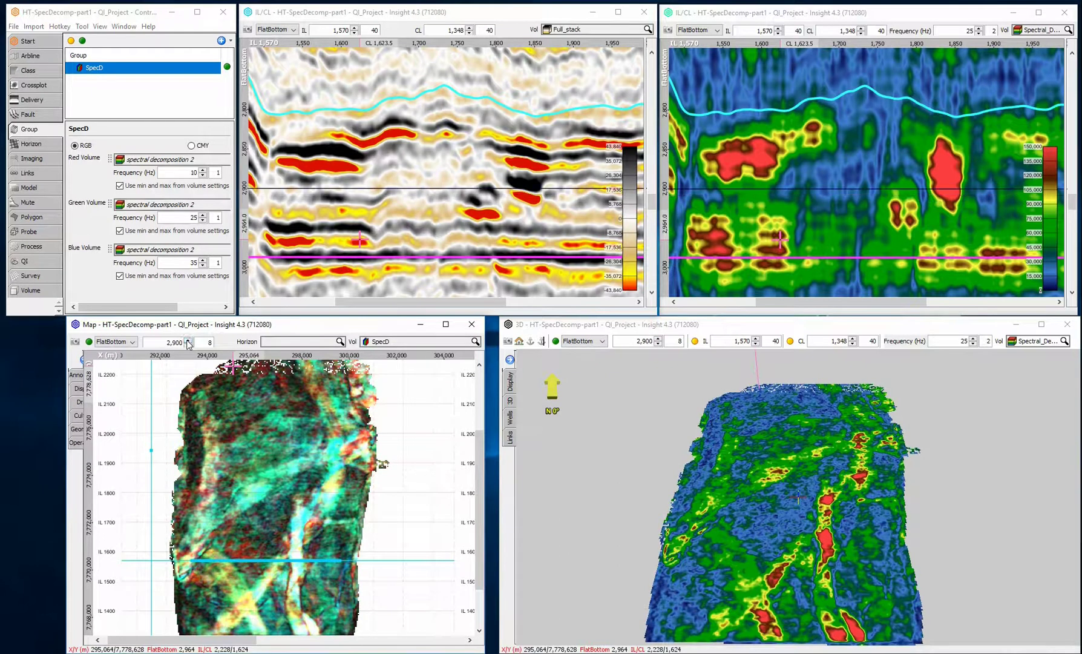
click(188, 343)
click(188, 344)
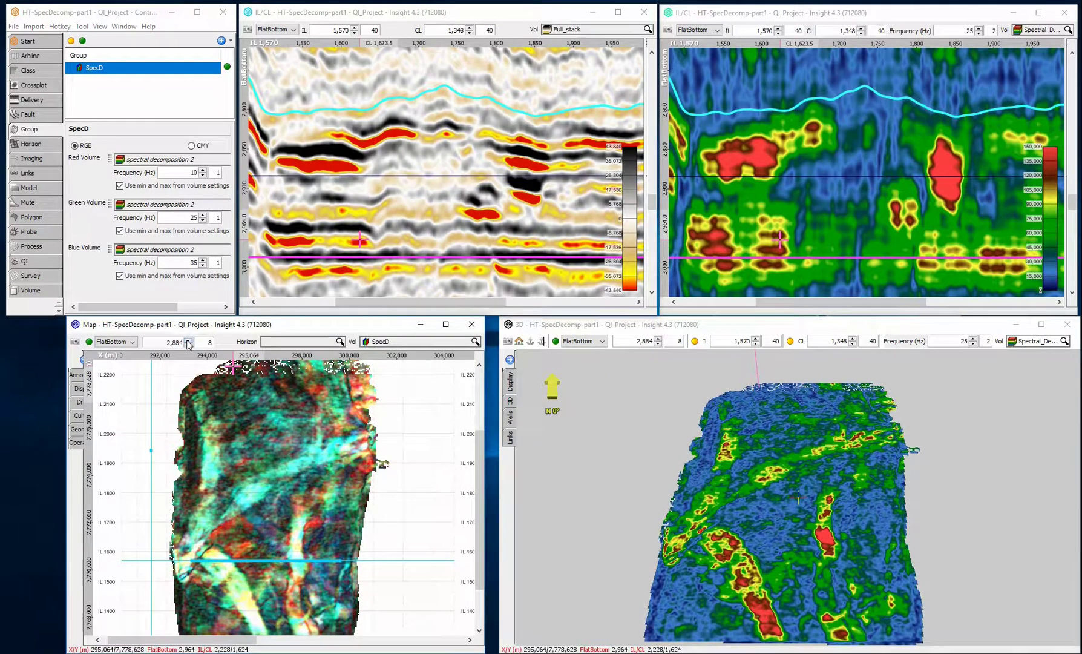
click(188, 344)
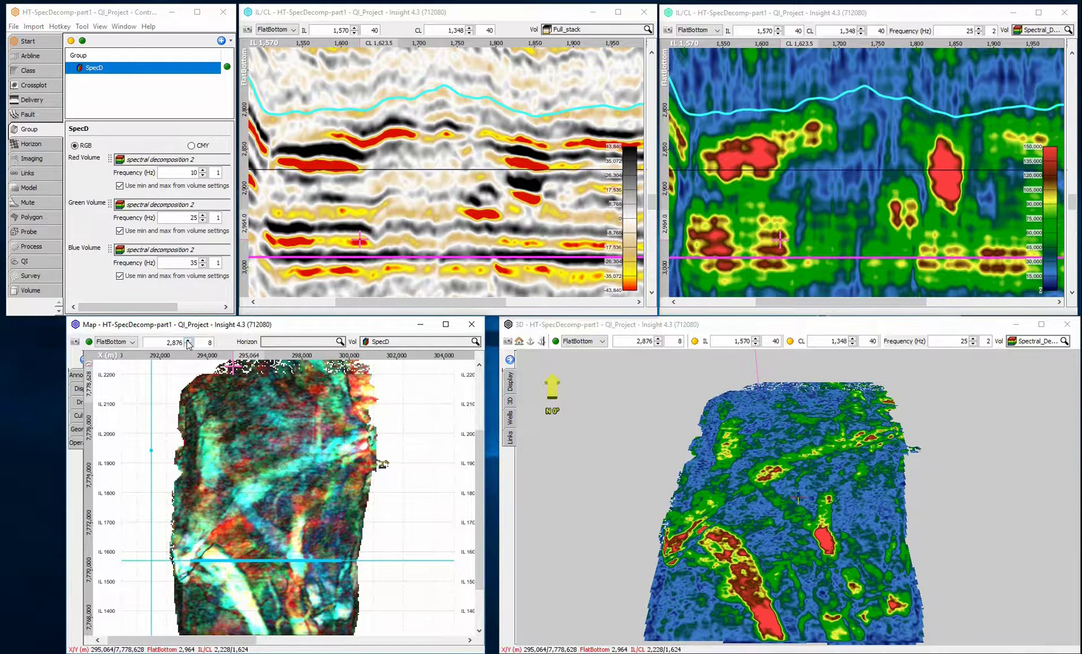